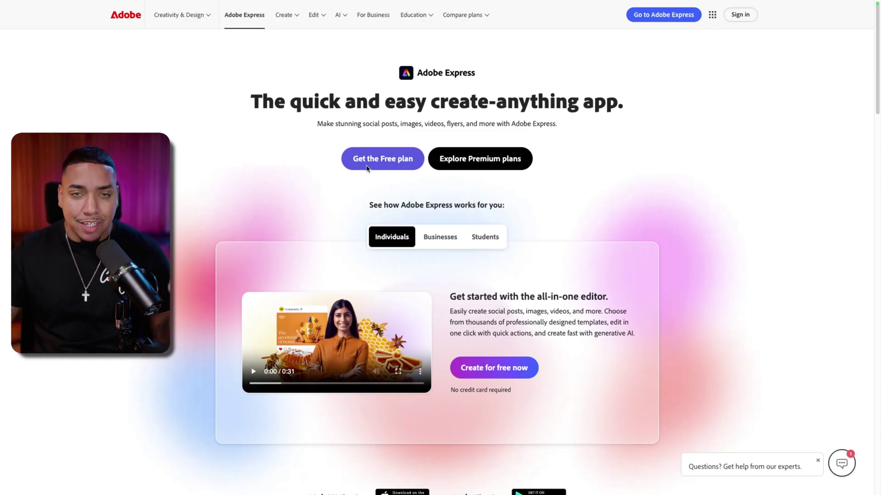
Look through the Adobe Express landing page, including its feature overview and the plan comparison.
scroll(331, 169, "down", 8)
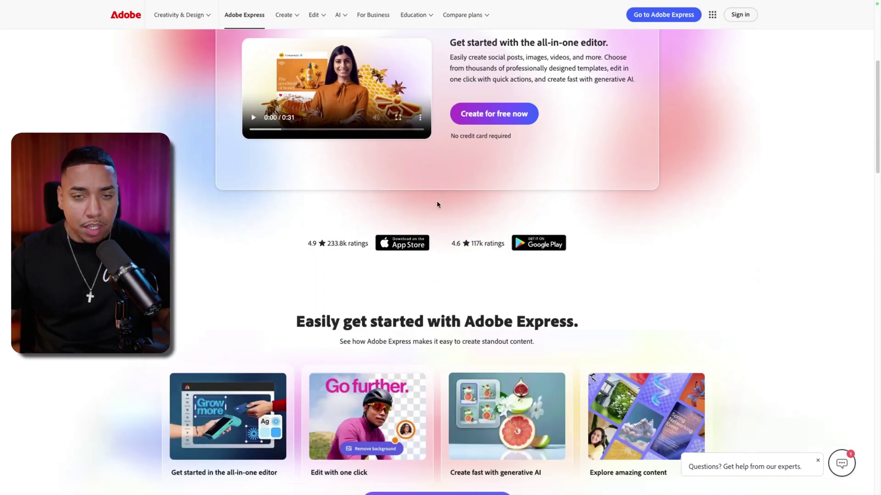
scroll(392, 175, "down", 9)
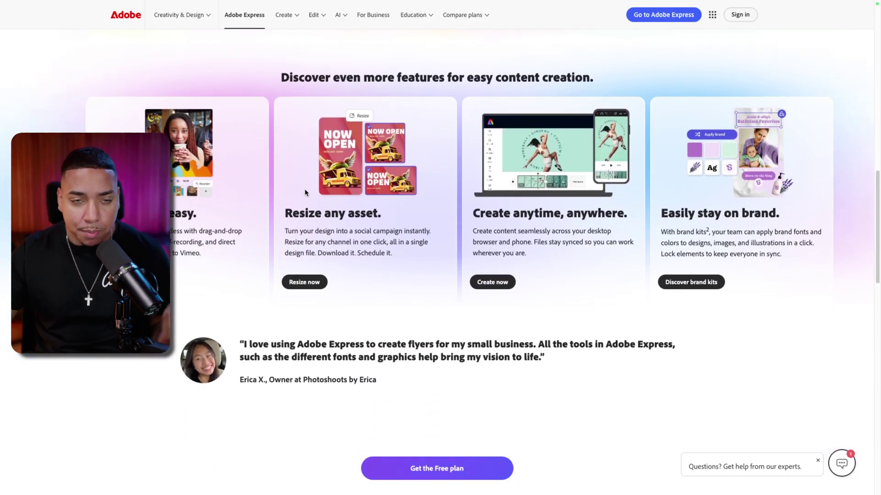
scroll(335, 196, "down", 5)
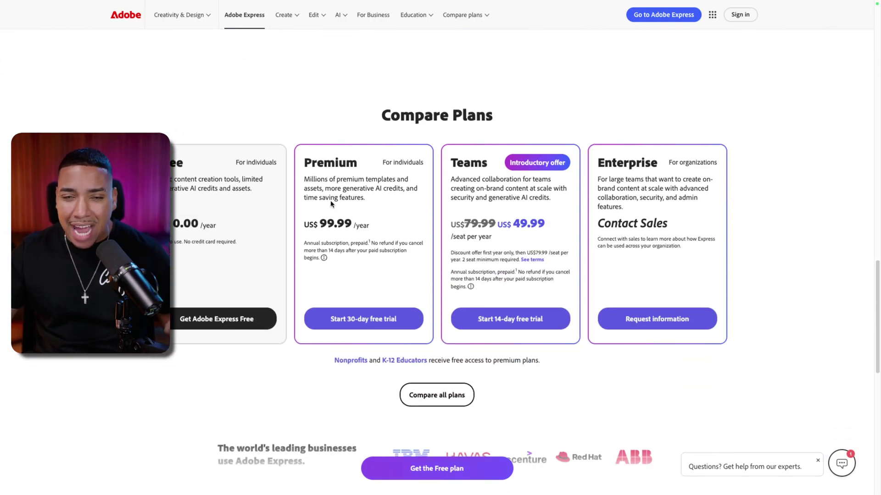
scroll(298, 172, "up", 3)
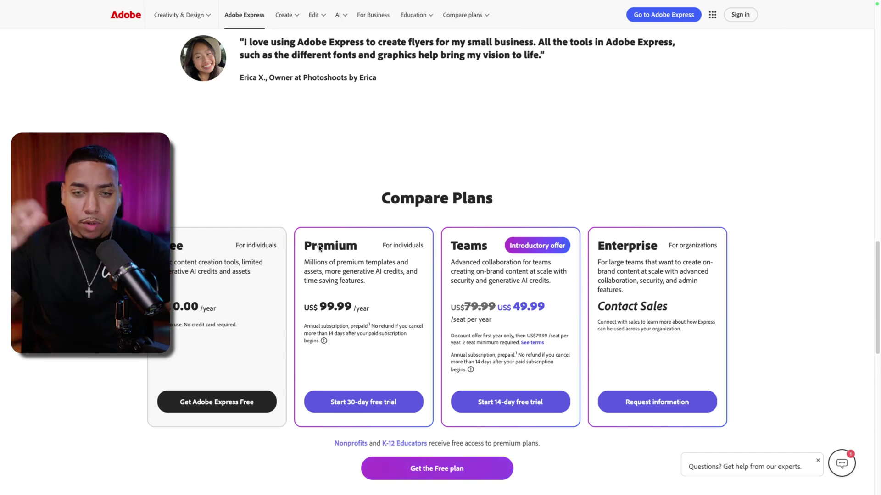
scroll(440, 202, "up", 6)
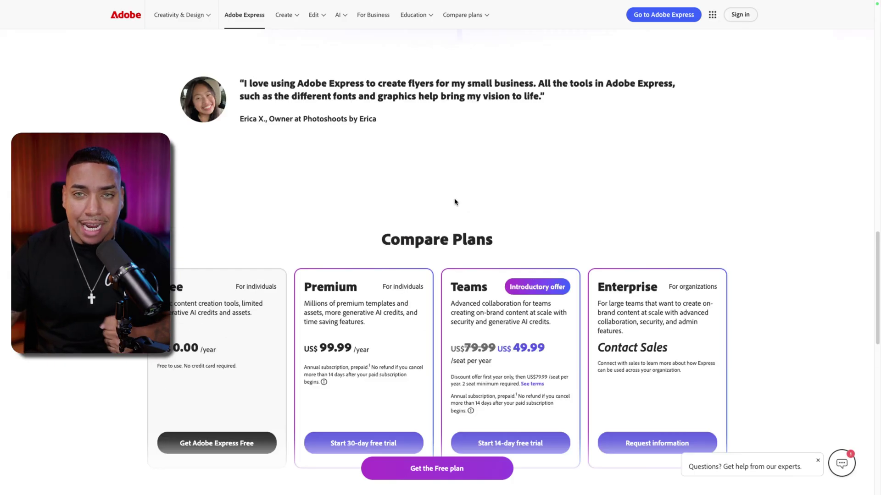
Switch to the Adobe Express home page, search for "youtube banner" and start a blank 2,560 x 1,440 px YouTube banner.
key("ctrl+Right")
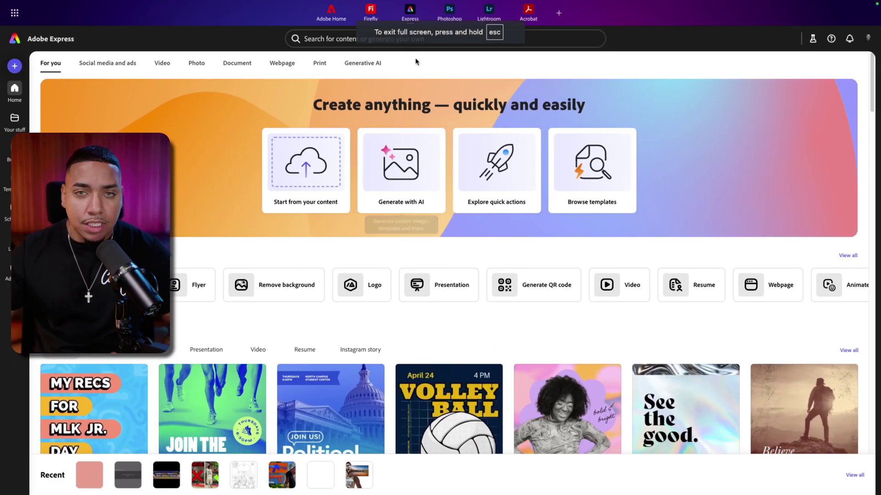
left_click(316, 40)
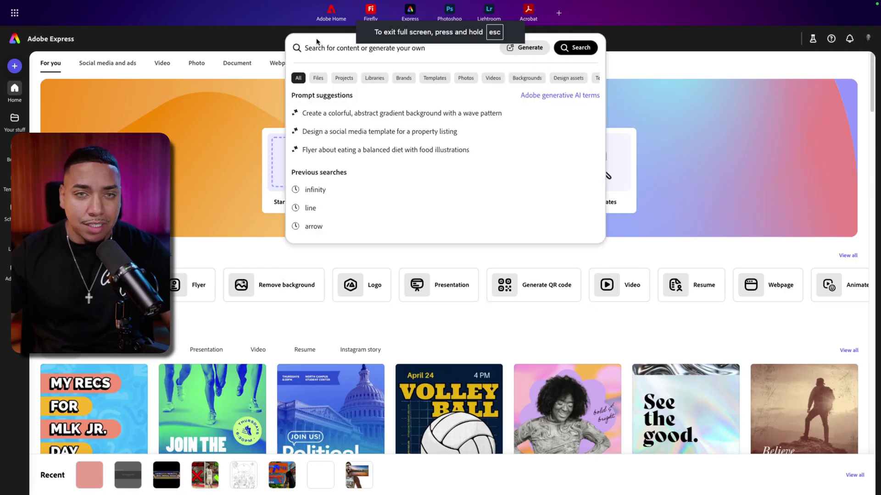
type("youtube banner")
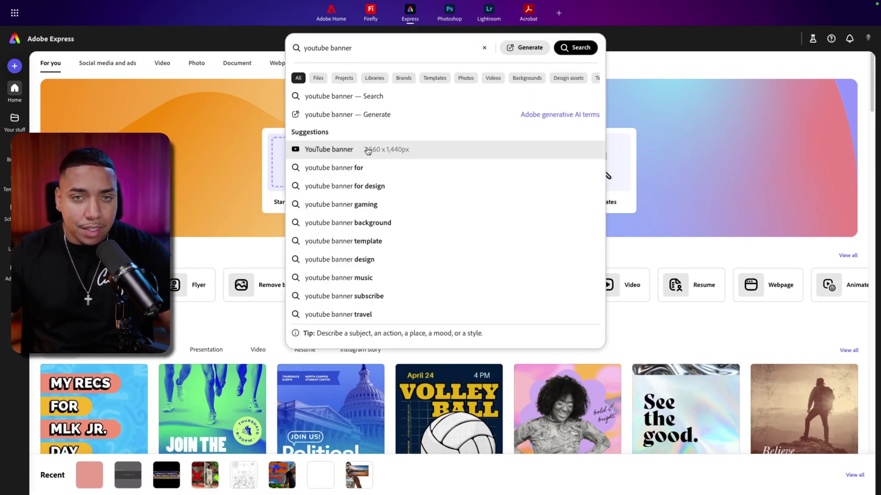
left_click(367, 151)
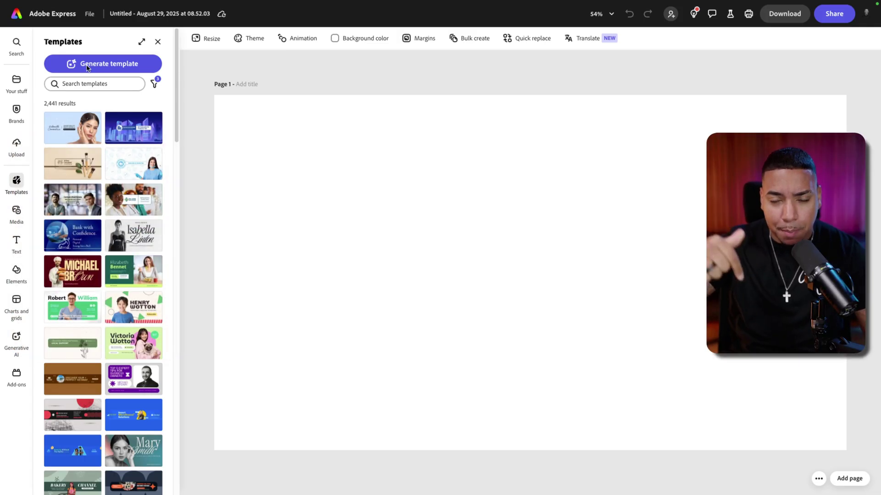
Place the grey safe-area template image from the Fortnite Banner folder on the blank page.
left_click(13, 87)
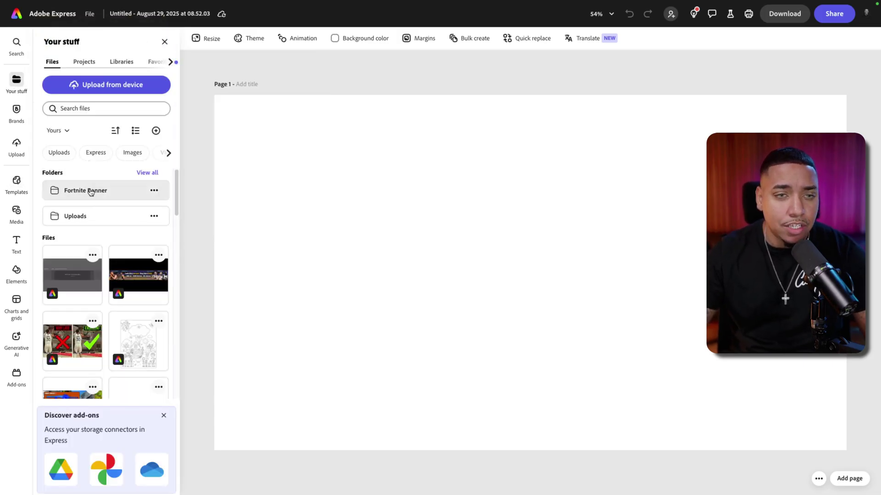
left_click(89, 190)
left_click(79, 256)
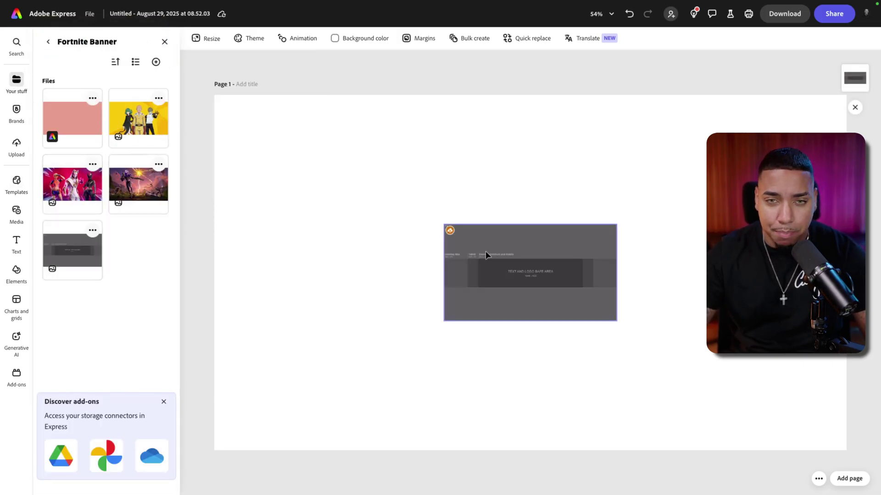
Enlarge the safe-area template image until it covers the whole banner page, then deselect it.
left_click_drag(443, 321, 216, 448)
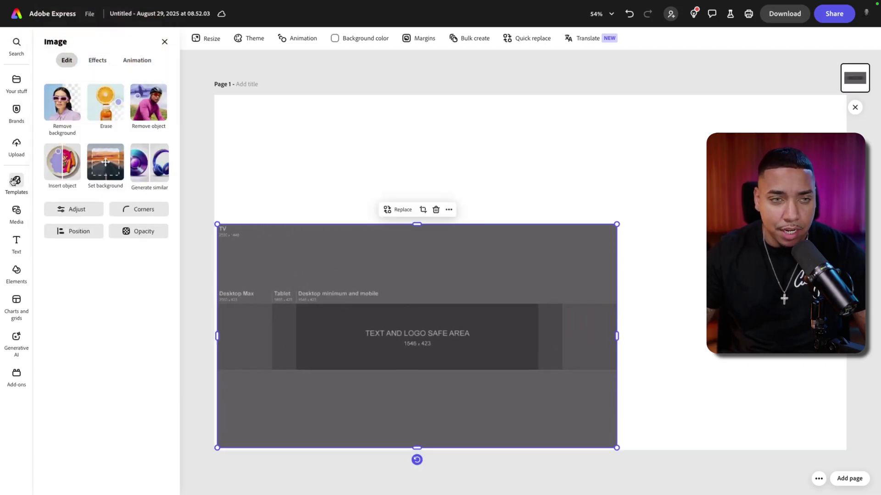
mouse_move(16, 157)
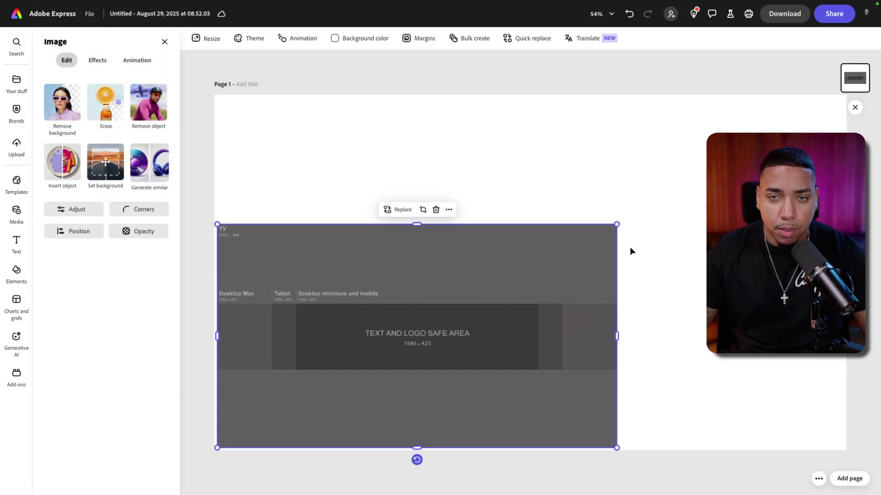
left_click_drag(617, 224, 854, 111)
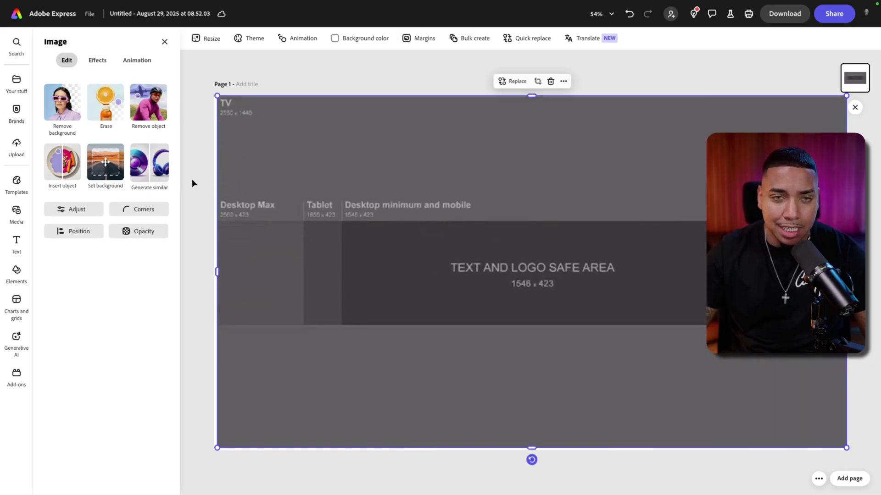
left_click_drag(213, 94, 212, 93)
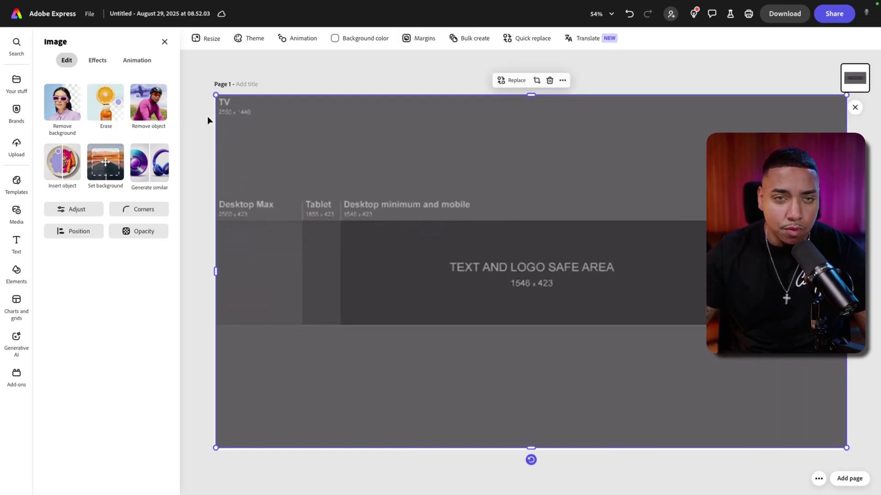
left_click(207, 117)
left_click(231, 213)
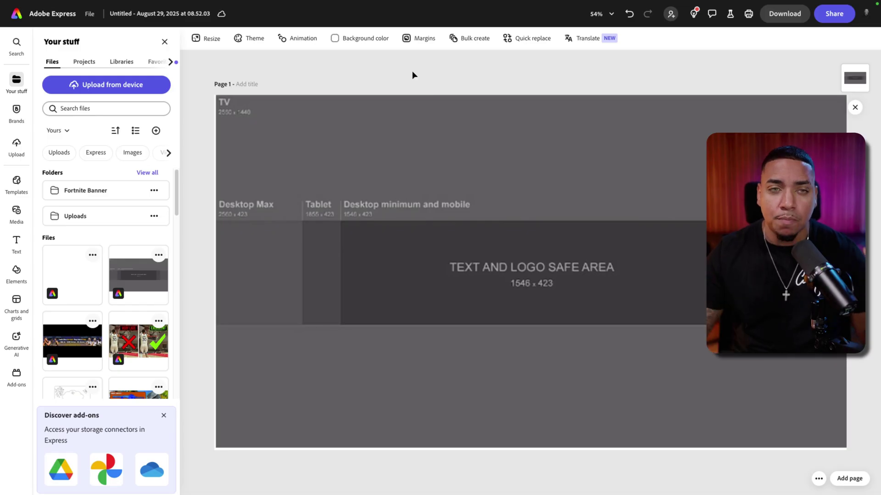
Switch to the Fortnite website and look over its homepage artwork as a source for banner images.
mouse_move(212, 2)
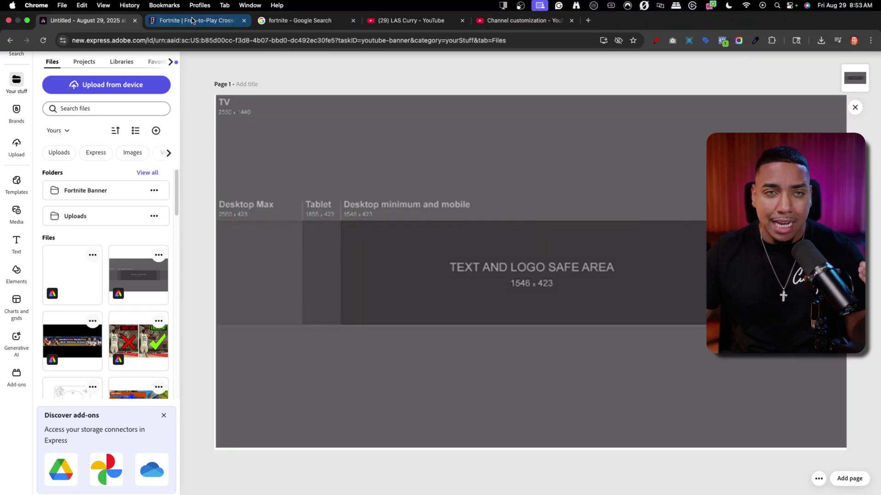
left_click(200, 20)
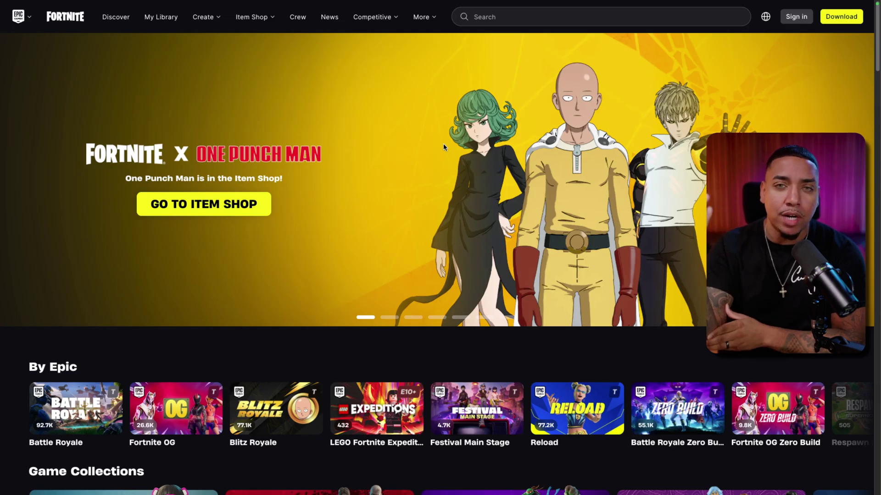
scroll(321, 101, "down", 1)
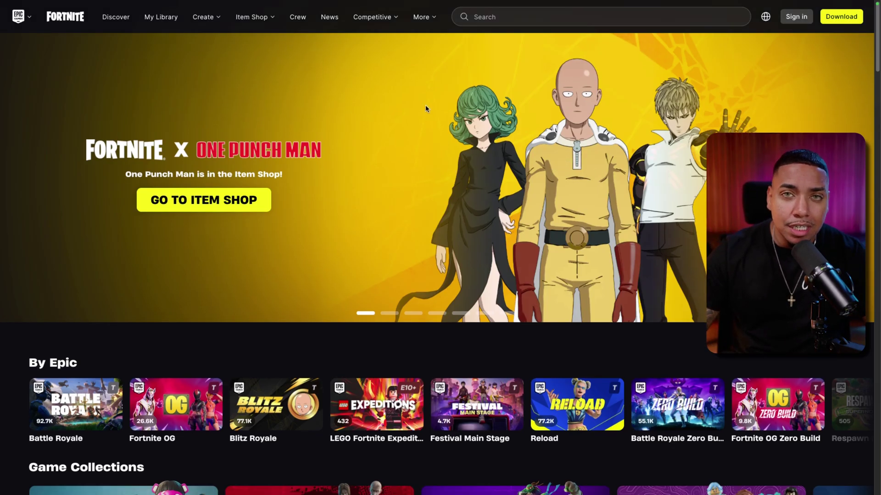
mouse_move(290, 1)
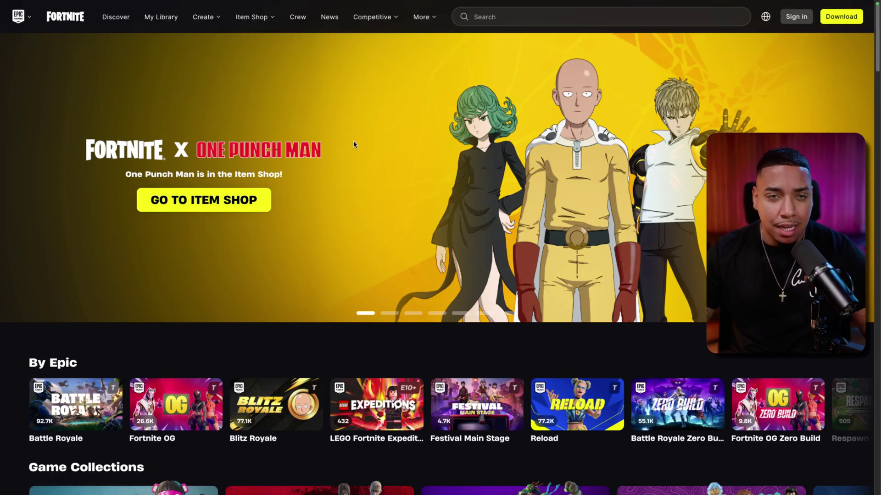
Switch to the Google Images results for fortnite and view the save and copy options for one of the pictures.
left_click(298, 20)
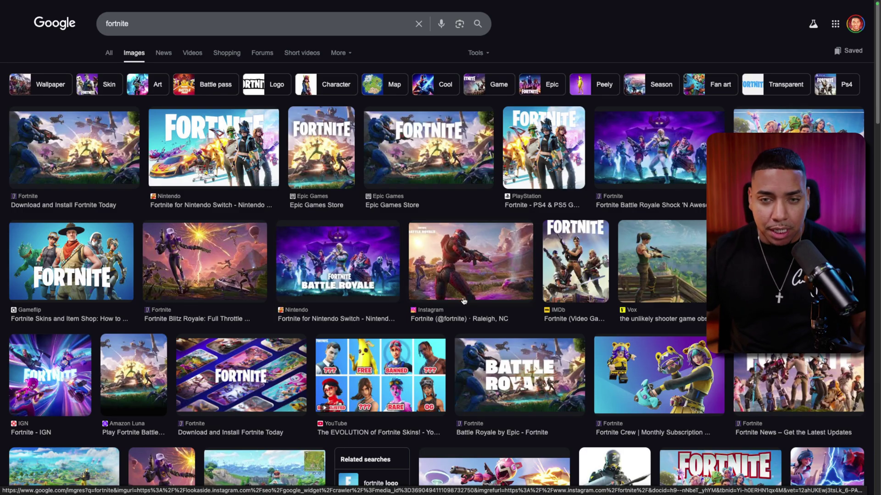
right_click(445, 280)
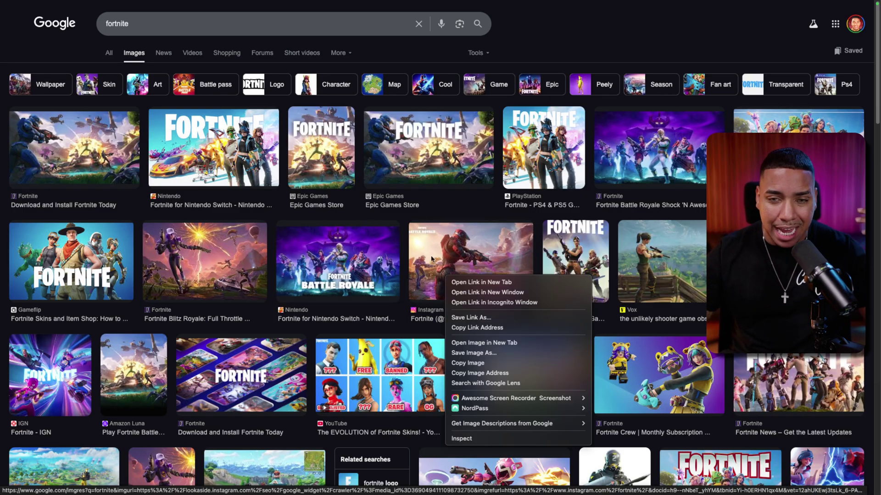
left_click(596, 40)
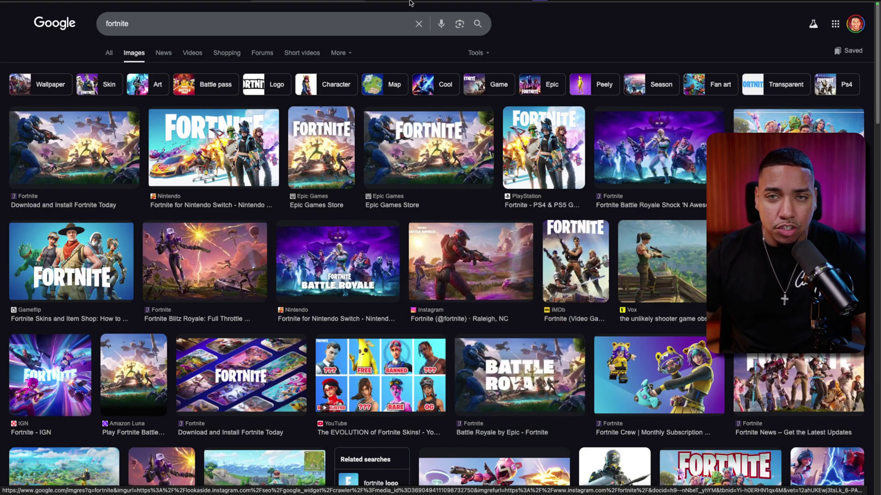
mouse_move(409, 5)
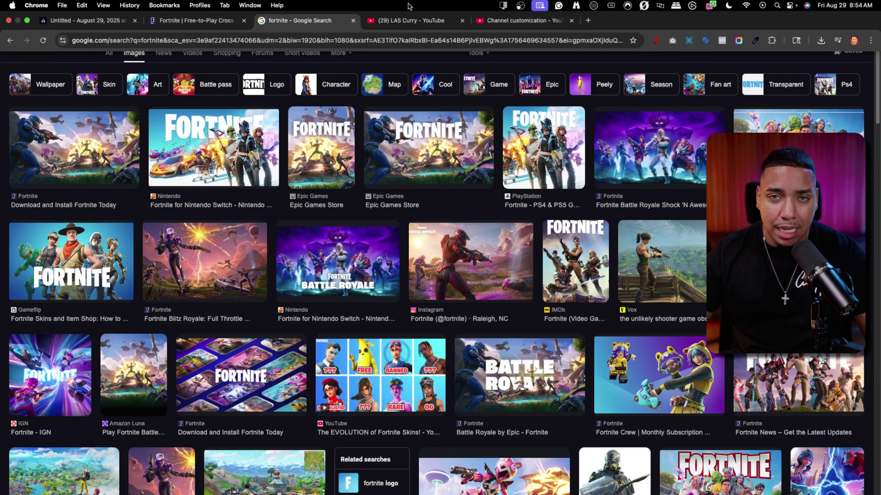
Return to the Adobe Express banner and shrink the yellow three-character image to the safe area's height at its left edge.
left_click(85, 21)
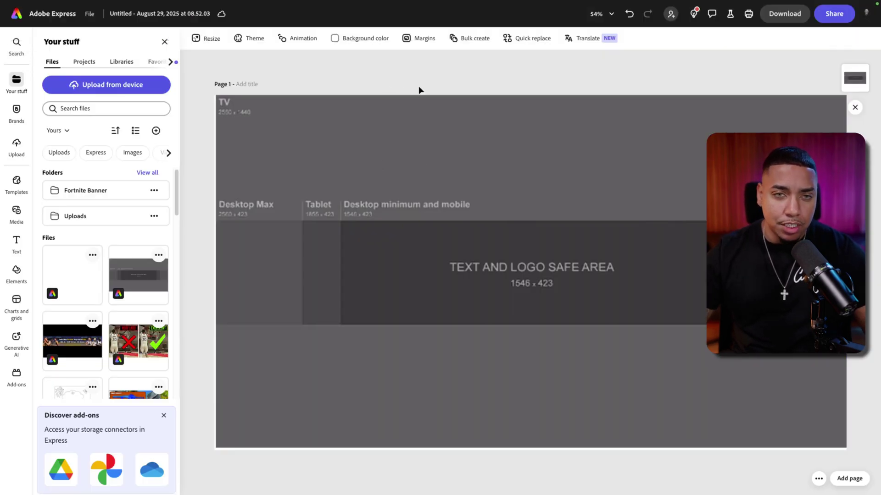
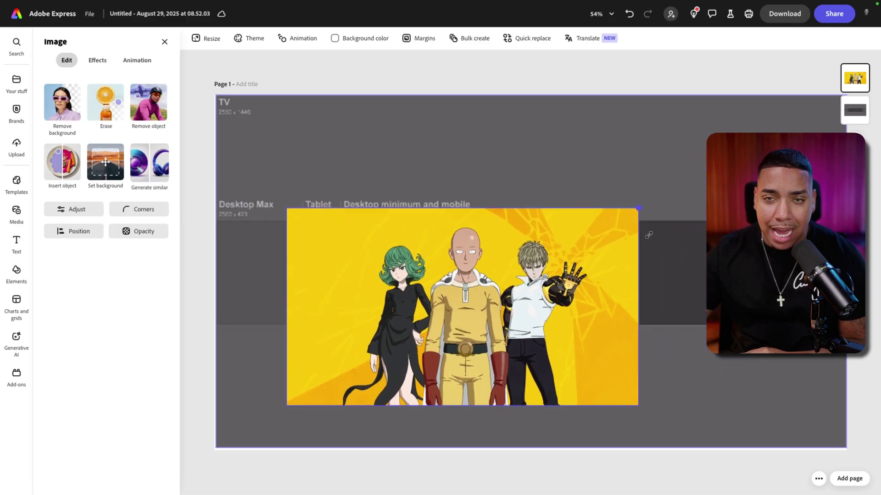
left_click_drag(479, 296, 532, 261)
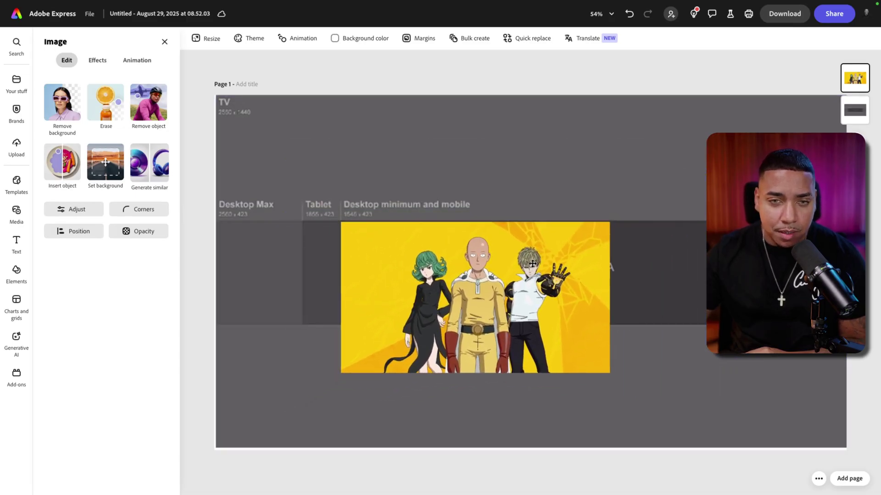
left_click_drag(609, 371, 543, 297)
left_click(574, 350)
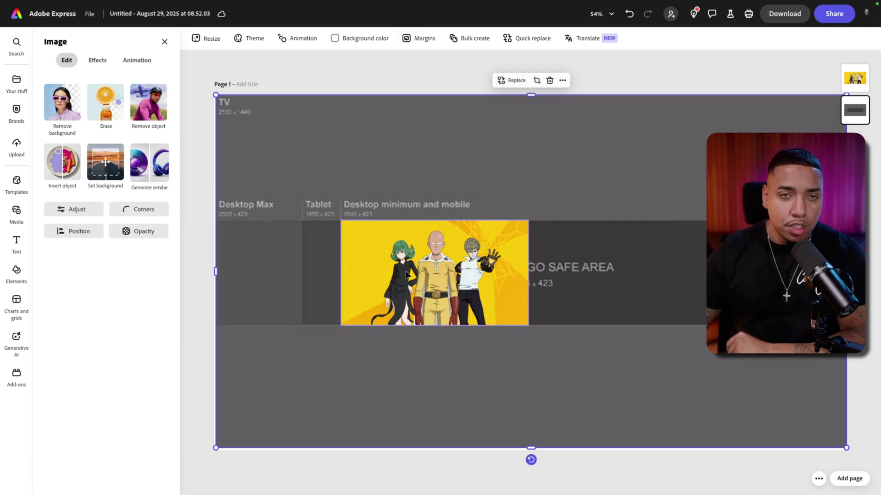
Set the page background to the yellow sampled from the character image and nudge the safe-area template slightly left.
left_click(335, 42)
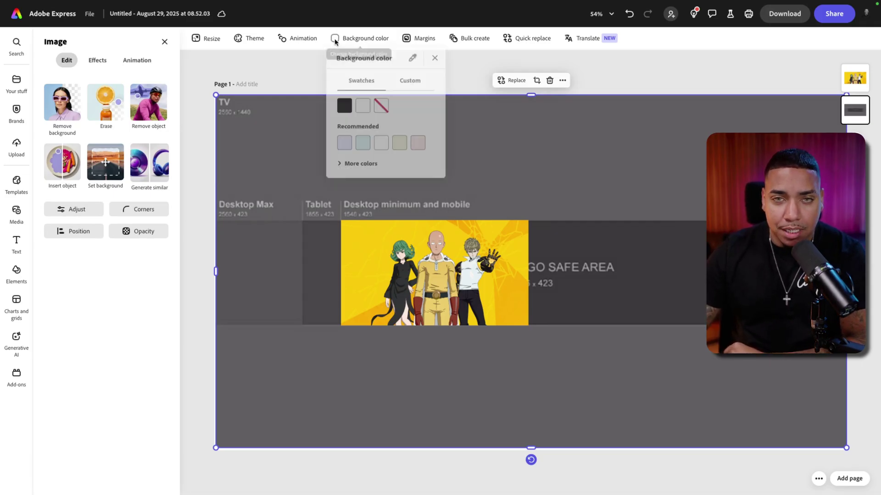
left_click(412, 60)
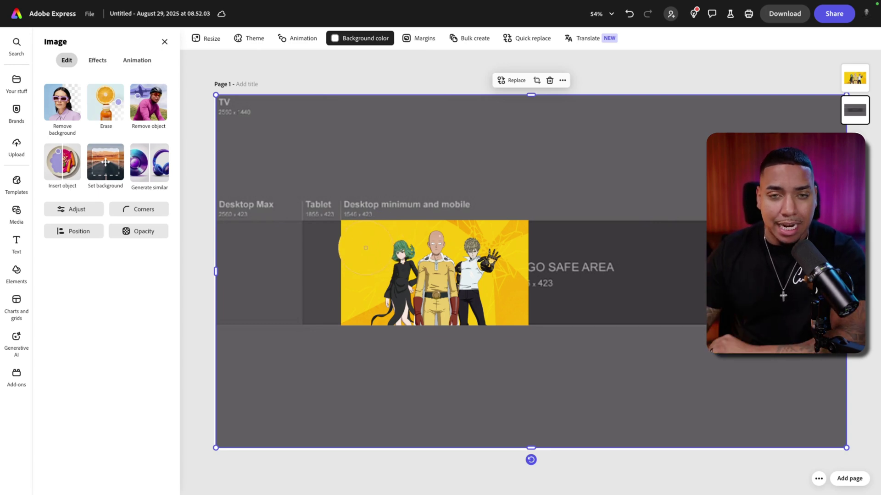
left_click(365, 248)
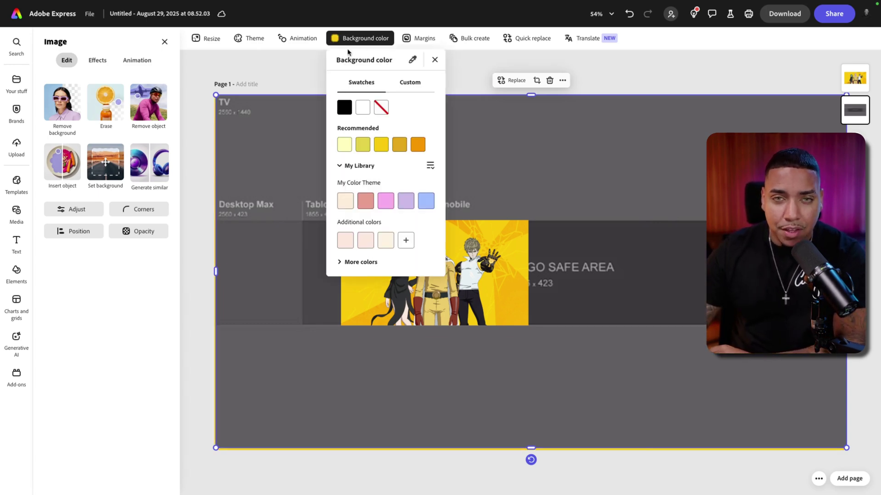
left_click(552, 152)
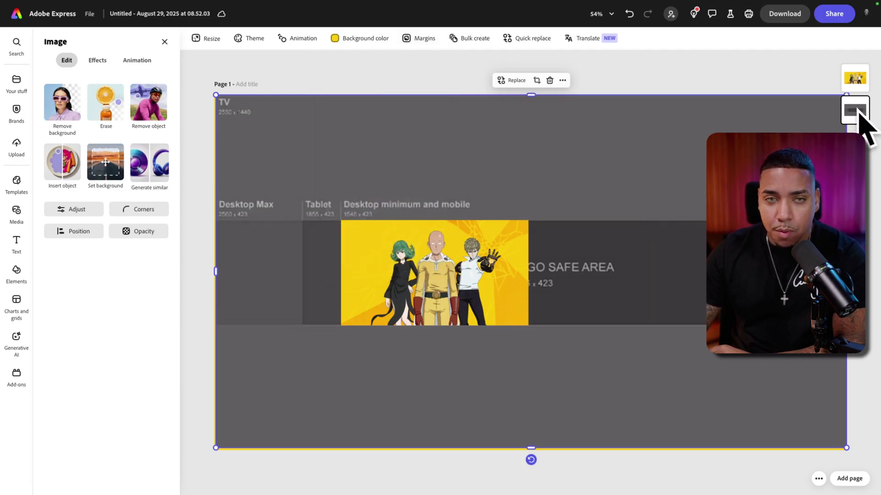
mouse_move(565, 165)
left_mouse_down()
mouse_move(557, 192)
mouse_move(552, 151)
mouse_move(549, 459)
mouse_move(562, 183)
mouse_move(552, 160)
left_mouse_up()
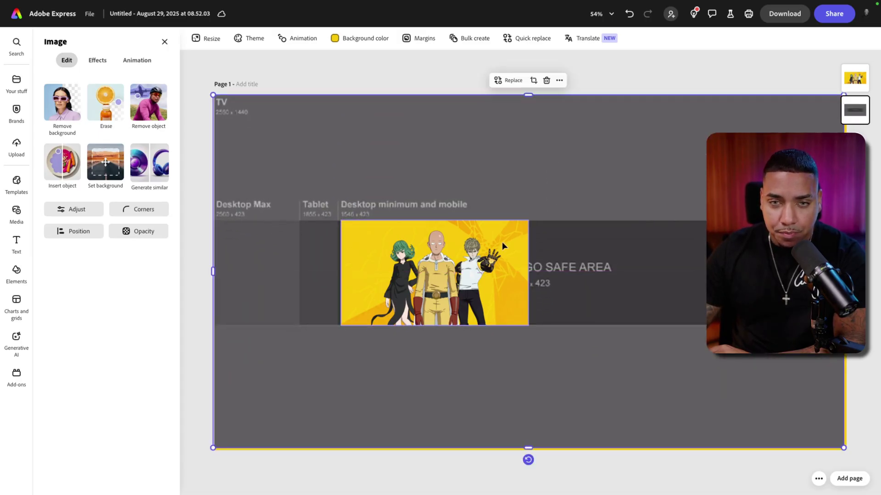
Move the three-character image to the right part of the banner, enlarge it and align its left edge with the safe area.
left_click(448, 261)
left_click_drag(448, 261, 630, 262)
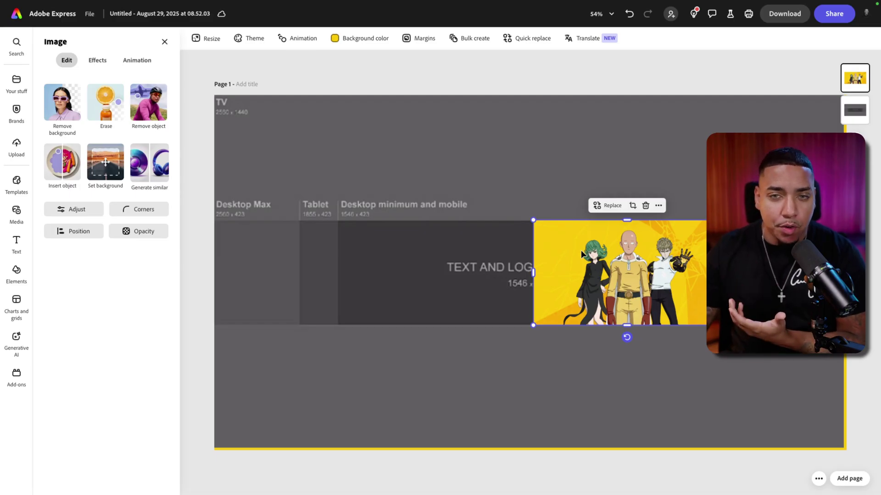
left_click_drag(533, 325, 352, 427)
left_click_drag(437, 386, 425, 321)
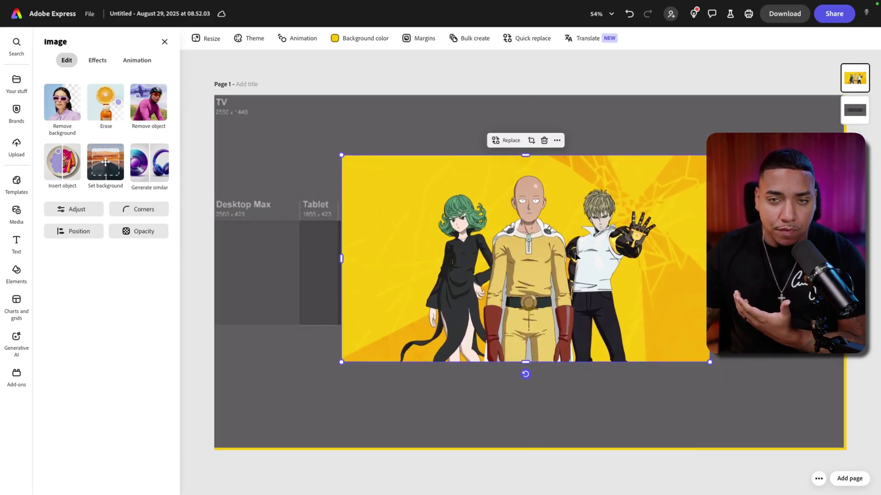
Remove the background from the three-character image and shrink the cut-out to the safe area's height at its left edge.
left_click(62, 112)
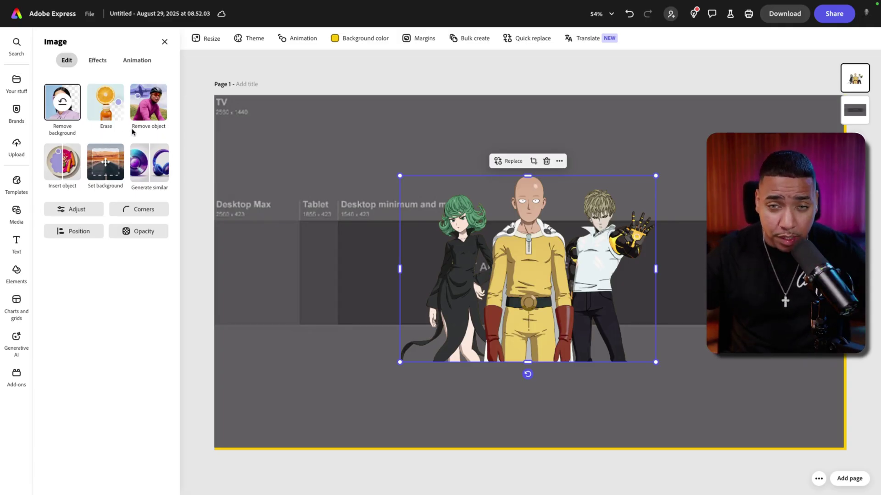
left_click_drag(656, 362, 560, 294)
left_click_drag(501, 265, 438, 292)
mouse_move(495, 220)
left_mouse_down()
mouse_move(473, 224)
mouse_move(480, 220)
left_mouse_up()
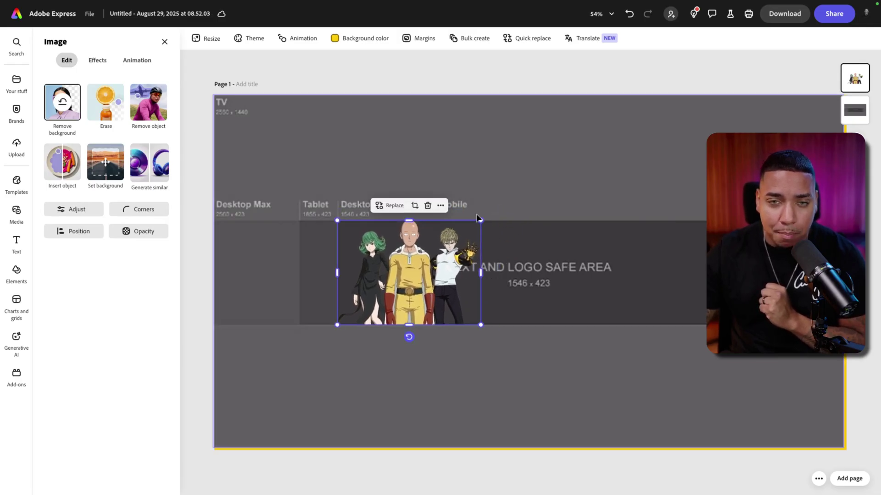
Shift the safe-area template slightly right and stretch it downward to cover the whole page.
left_click(558, 202)
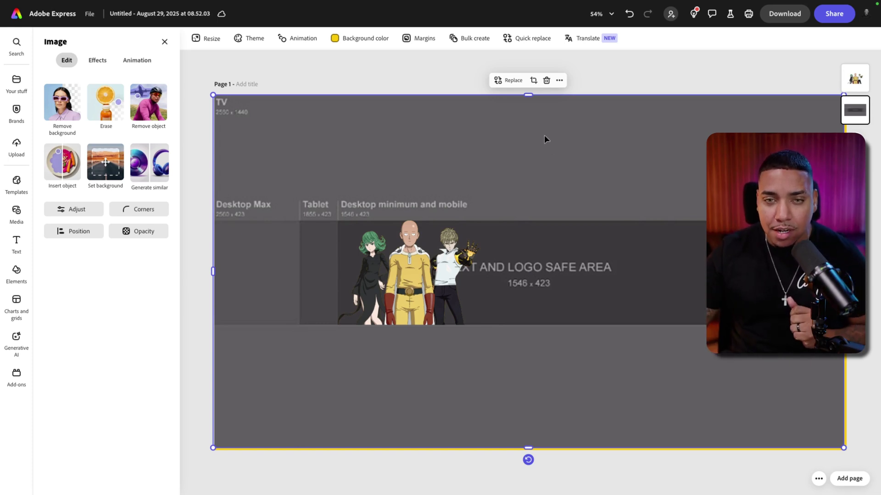
mouse_move(544, 135)
left_mouse_down()
mouse_move(546, 421)
mouse_move(556, 252)
mouse_move(546, 134)
left_mouse_up()
left_click_drag(529, 445, 528, 447)
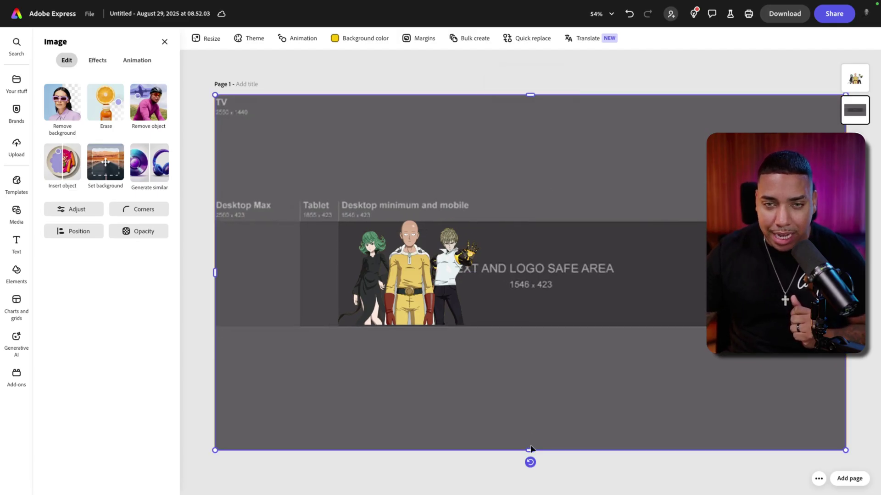
Nudge the character cut-out down onto the safe area's lower edge and dismiss the Lightroom library tip.
left_click(191, 233)
left_click(409, 274)
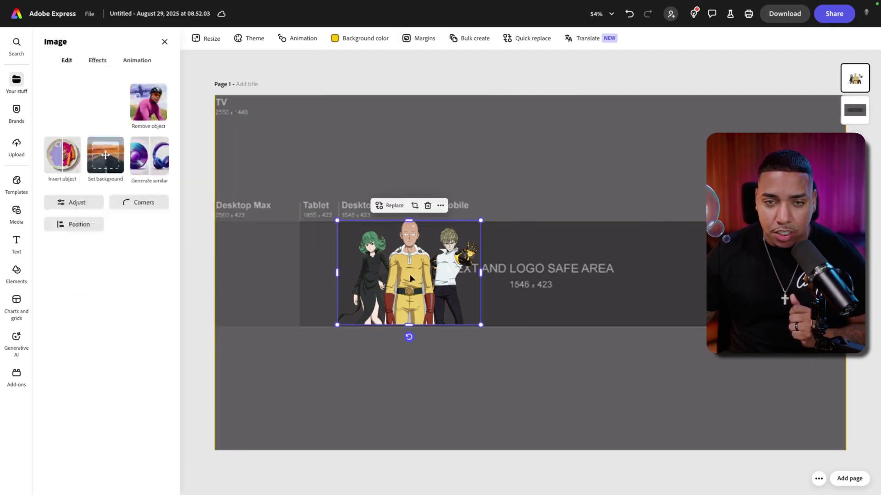
left_click_drag(409, 274, 409, 277)
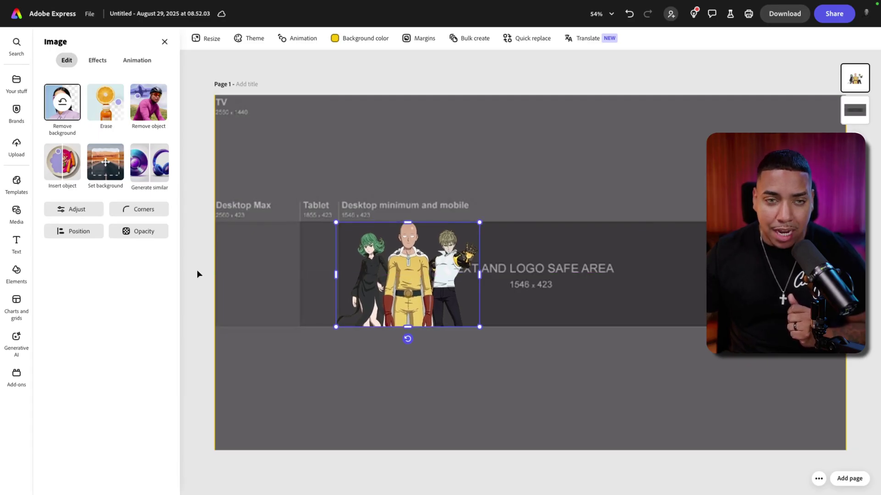
left_click(197, 269)
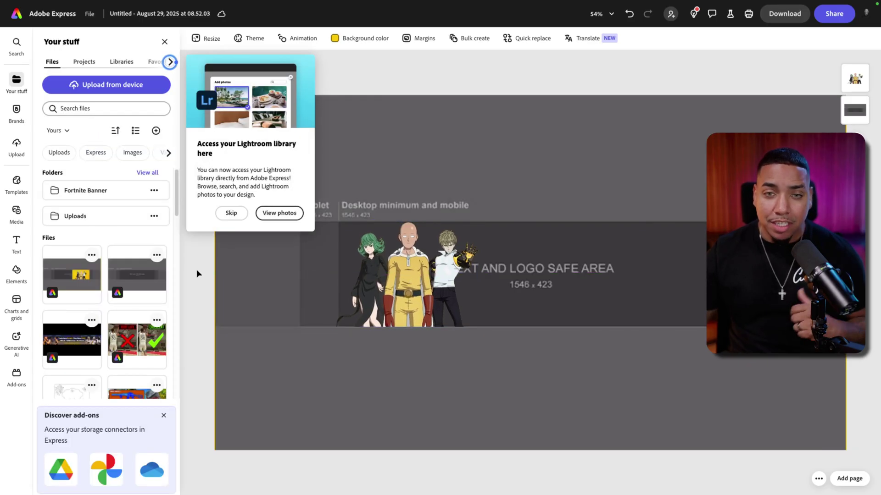
left_click(231, 213)
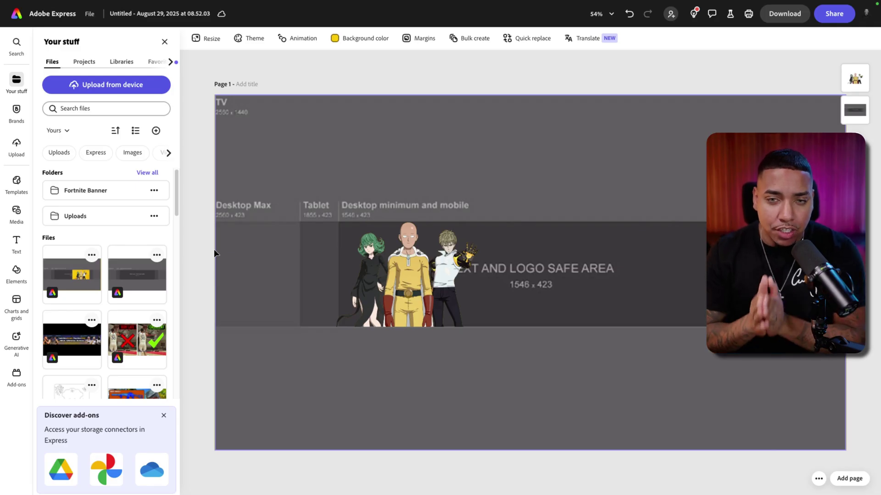
Add a text box to the banner reading "LEARN | PLAY | DOMINATE".
left_click(14, 243)
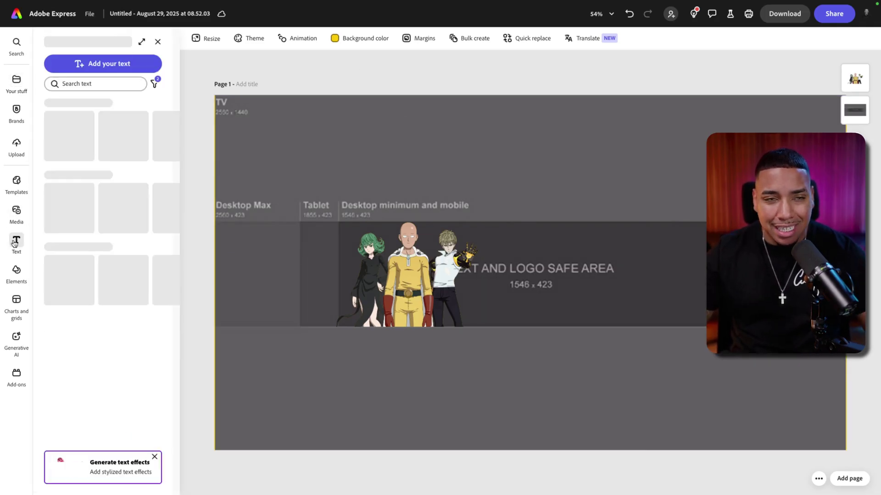
left_click(107, 68)
left_click(523, 275)
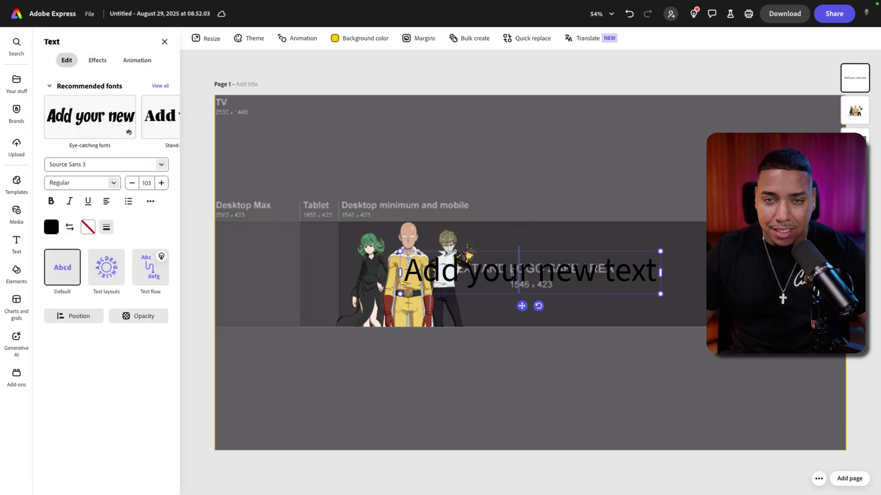
left_click_drag(518, 275, 528, 275)
key("ctrl+a")
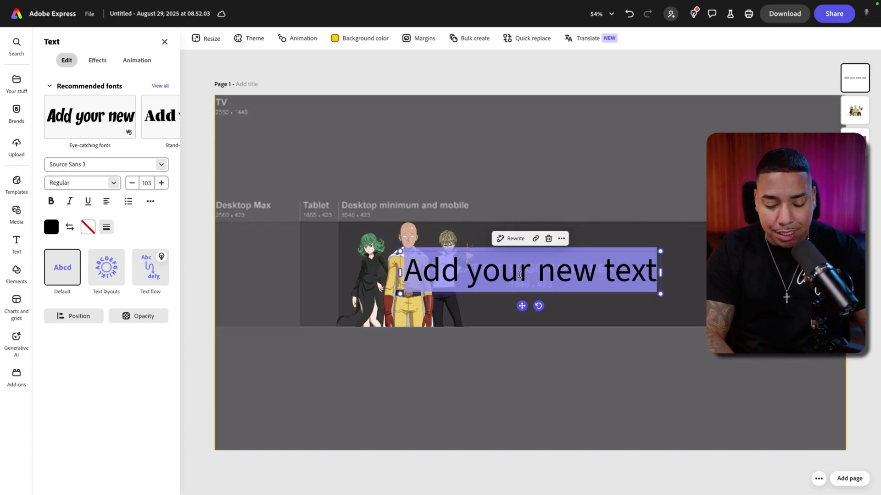
type("LEARN")
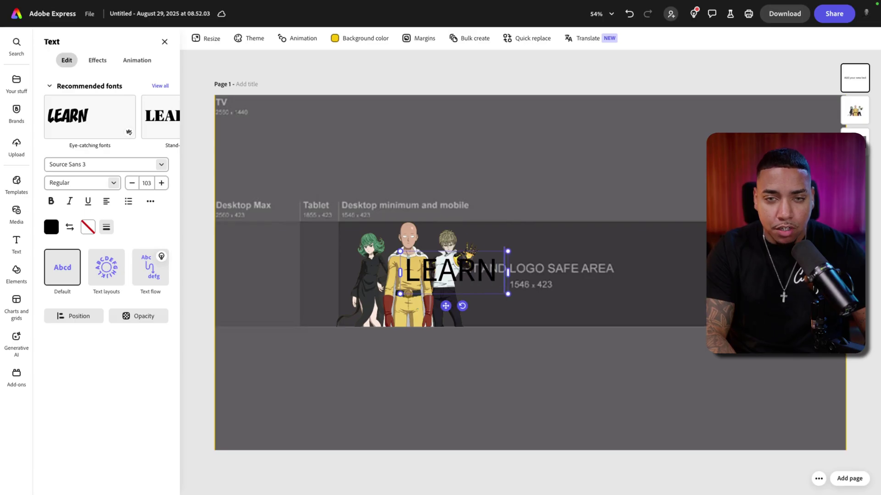
type(" |")
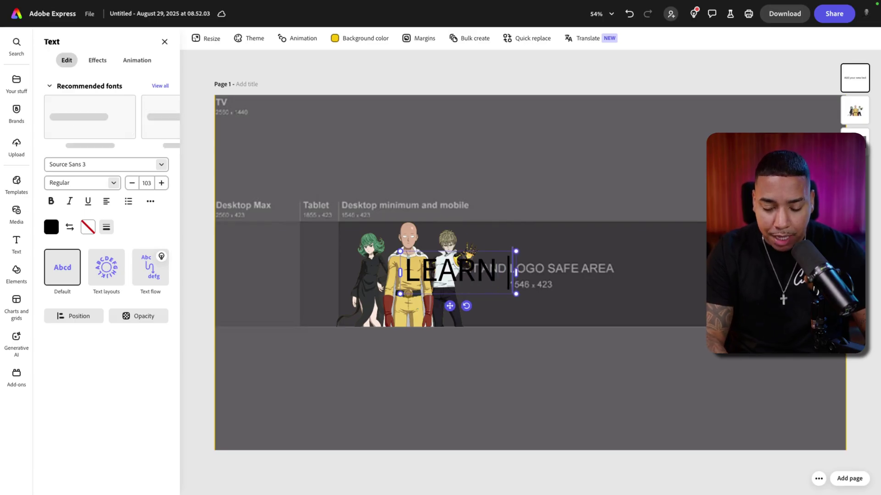
type(" PLAY | DOM")
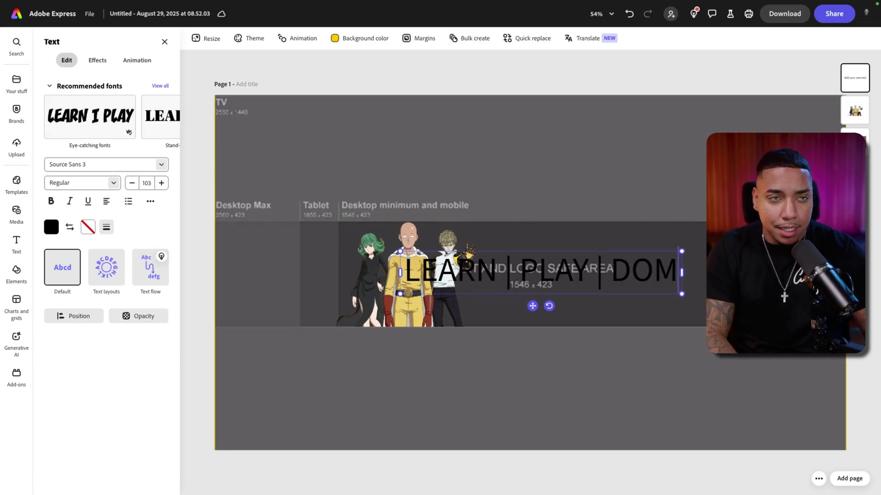
type("INATE")
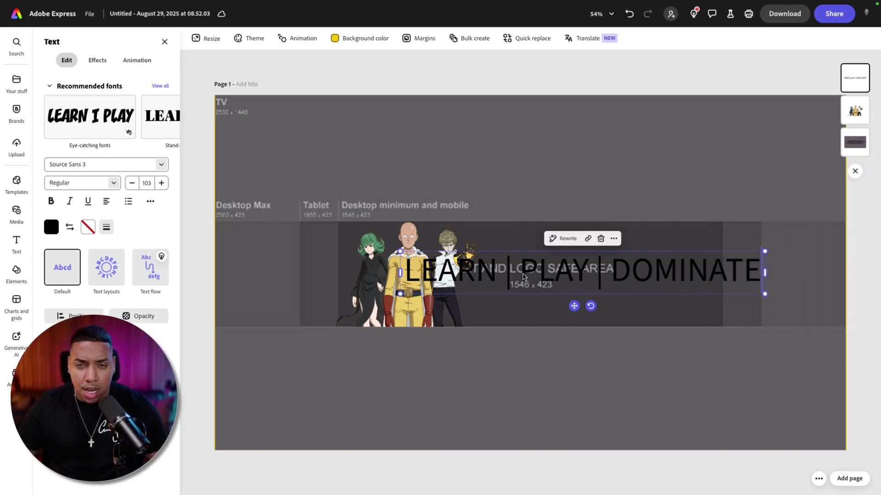
Set the fill color of the "LEARN | PLAY | DOMINATE" text to white.
key("ctrl+a")
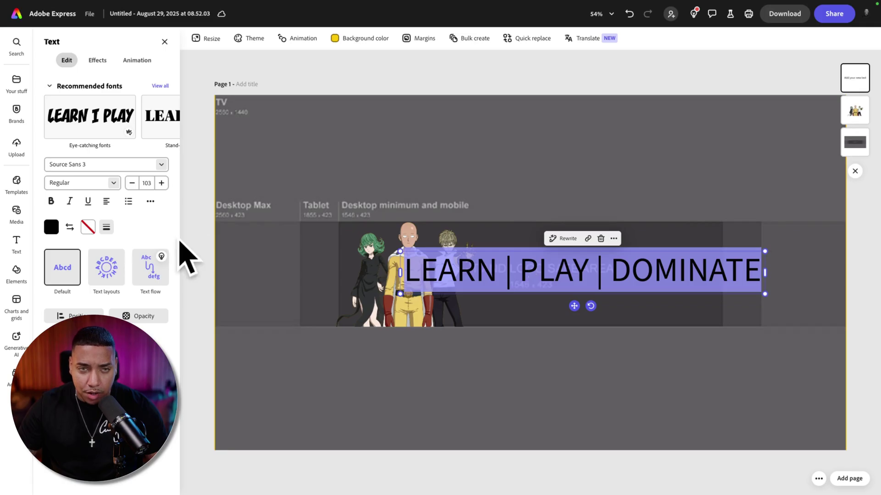
left_click(51, 227)
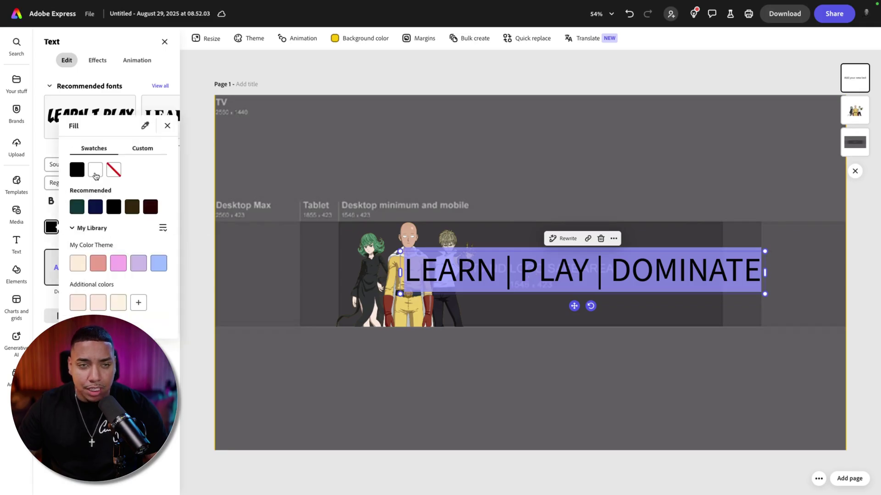
left_click(96, 173)
key("Escape")
key("Escape")
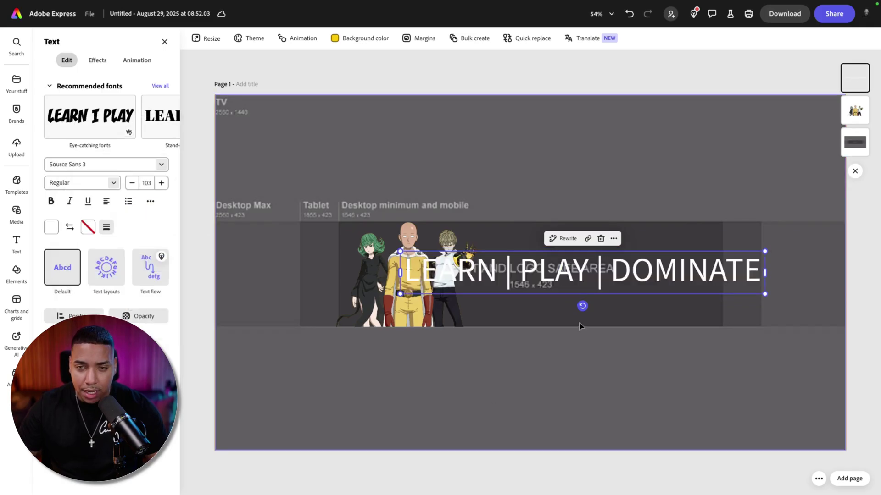
Shrink the headline to size 57, place it right of the characters, and shift the characters slightly left.
left_click_drag(401, 293, 511, 282)
left_click_drag(765, 281, 728, 268)
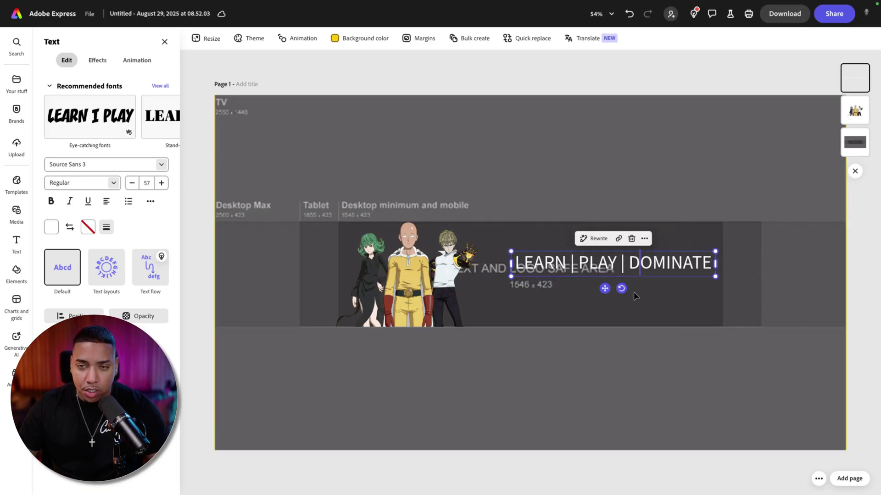
left_click_drag(602, 287, 575, 275)
left_click(434, 291)
left_click_drag(435, 292, 416, 286)
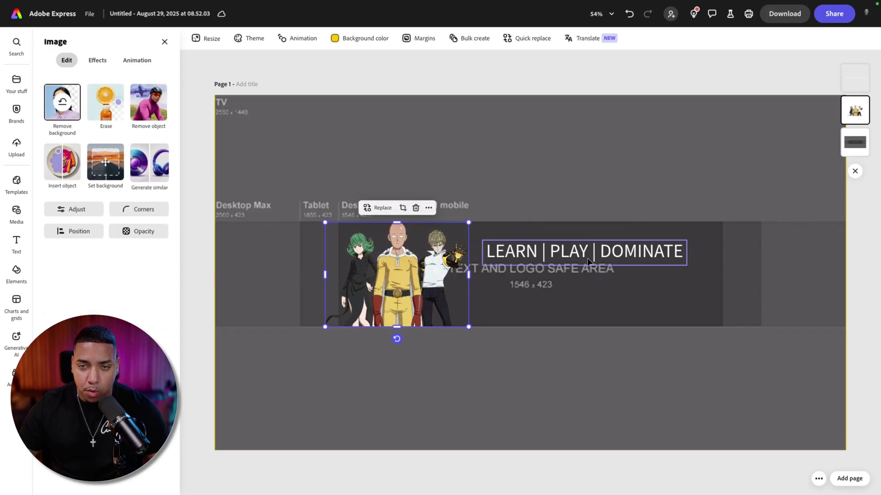
Enlarge the headline to size 68 and fit it between the characters and the safe area's right edge.
left_click_drag(587, 260, 579, 260)
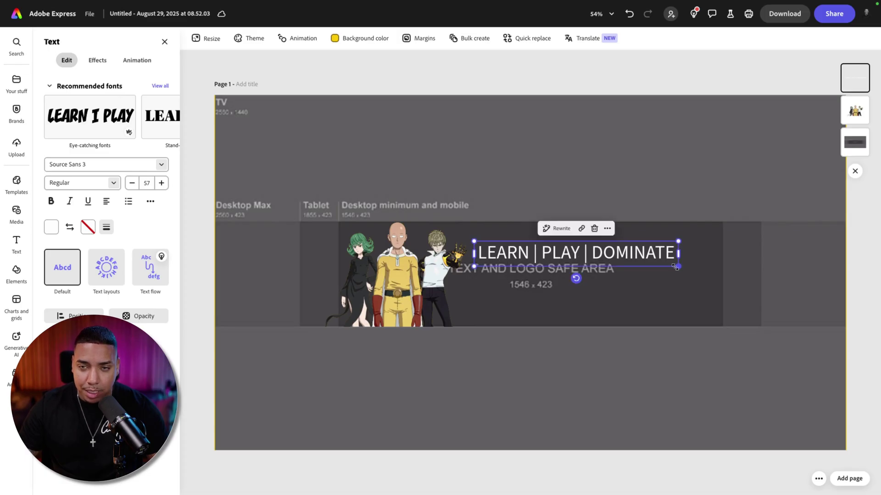
left_click_drag(677, 263, 718, 278)
left_click_drag(602, 259, 596, 256)
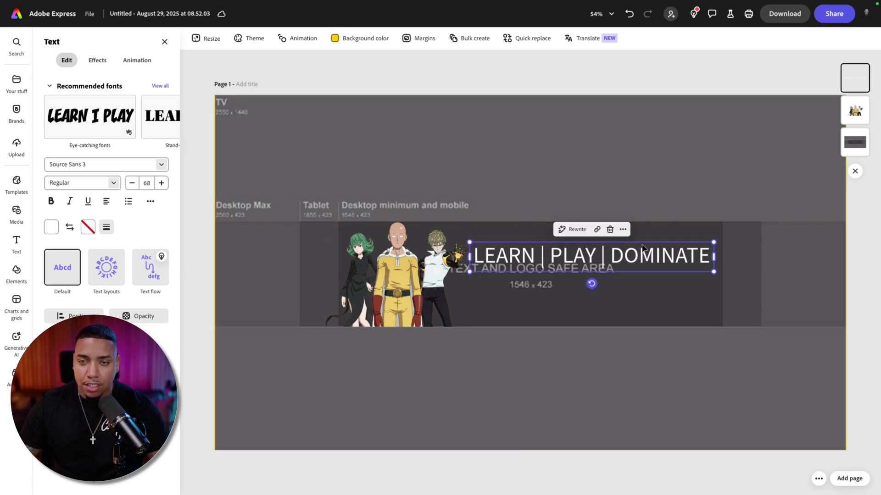
left_click(647, 181)
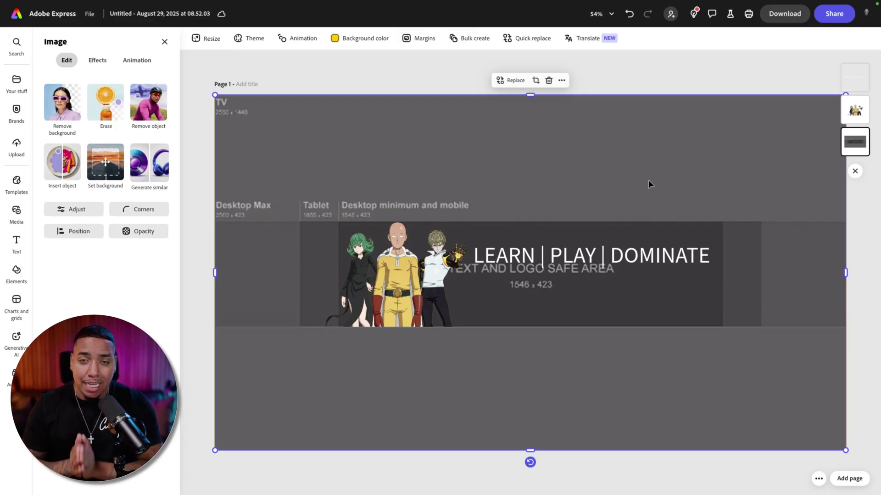
Apply the Classic shadow effect to the "LEARN | PLAY | DOMINATE" headline.
left_click(580, 260)
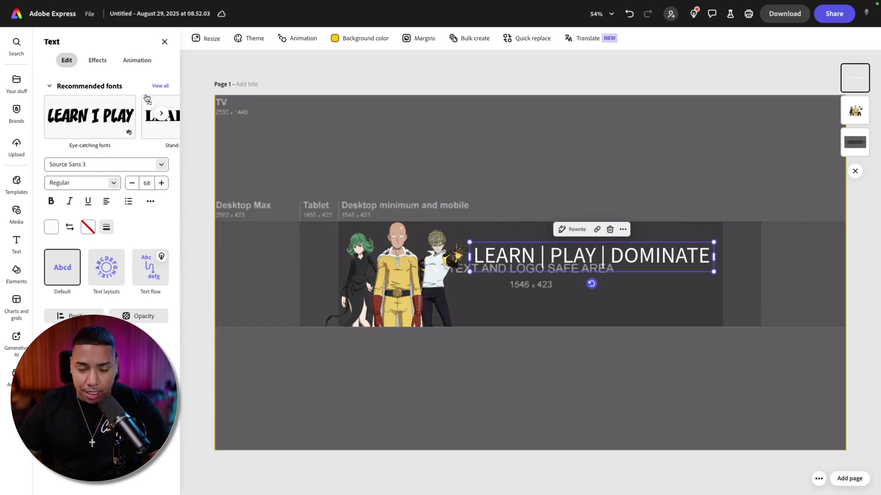
left_click(94, 64)
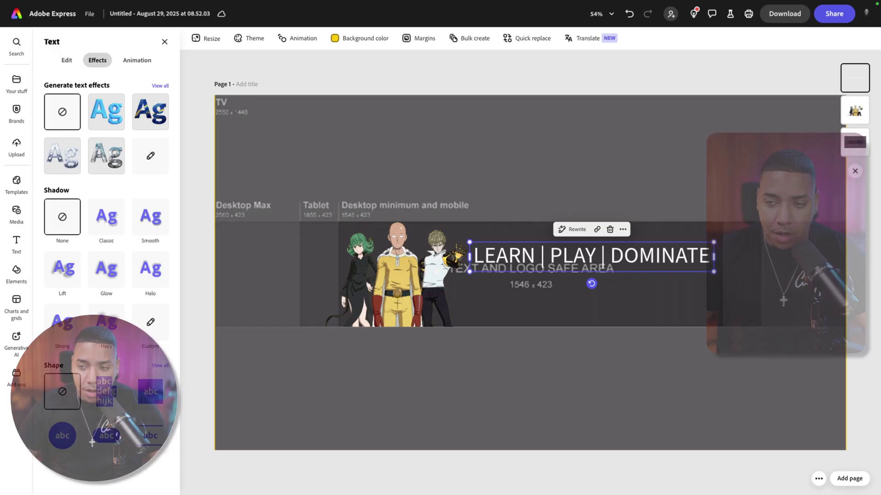
left_click(113, 224)
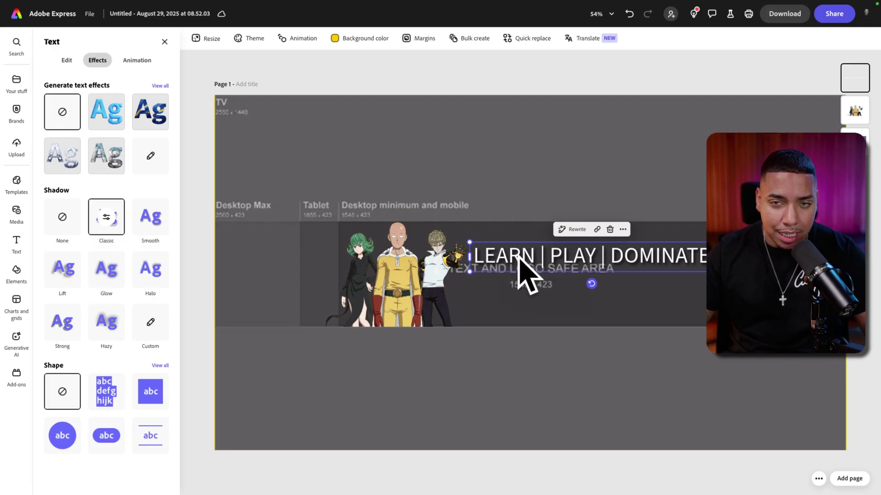
left_click(575, 298)
Duplicate the headline and align the copy directly below the original inside the safe area.
left_click(563, 260)
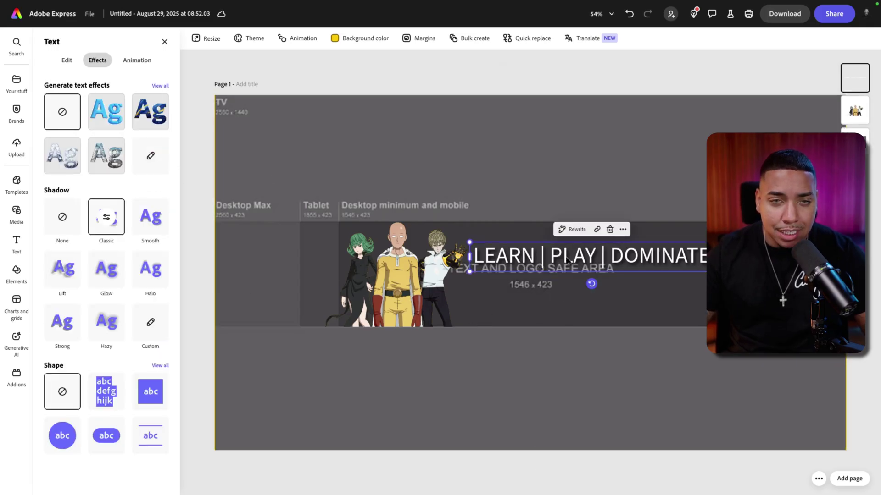
left_click(622, 230)
left_click(648, 278)
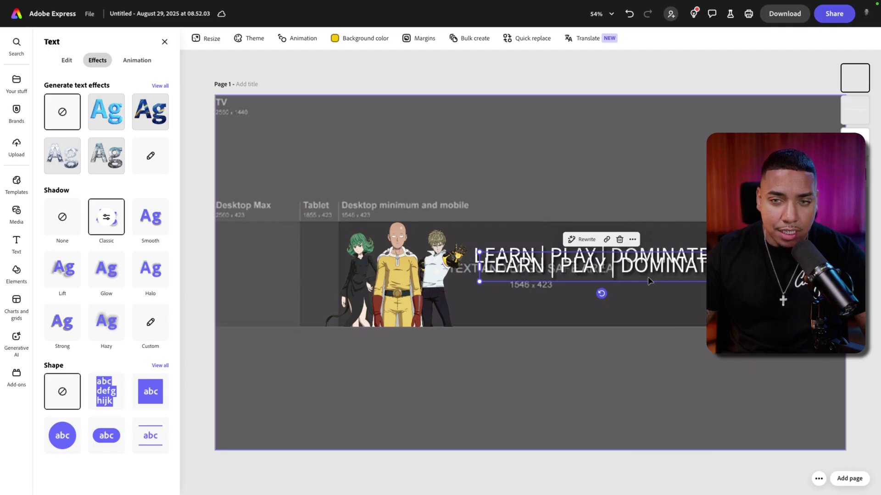
left_click_drag(581, 265, 570, 291)
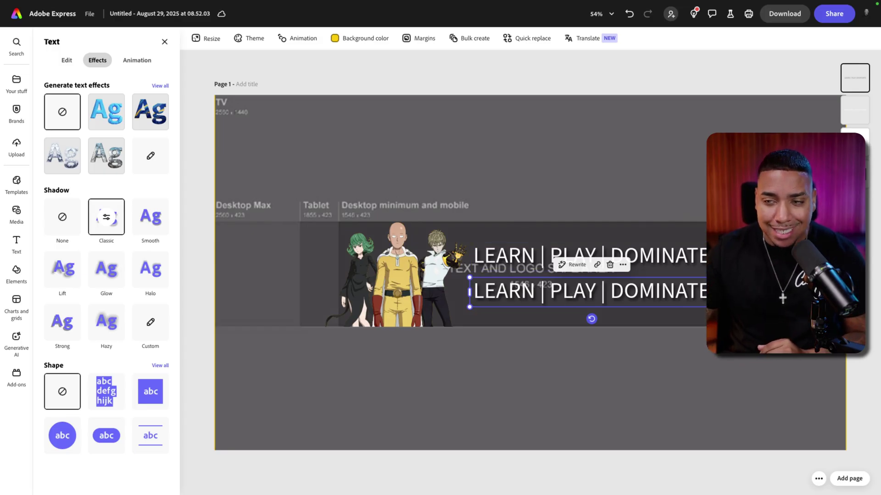
Replace the lower text line's wording with "Win Smarter Build Faster".
double_click(571, 294)
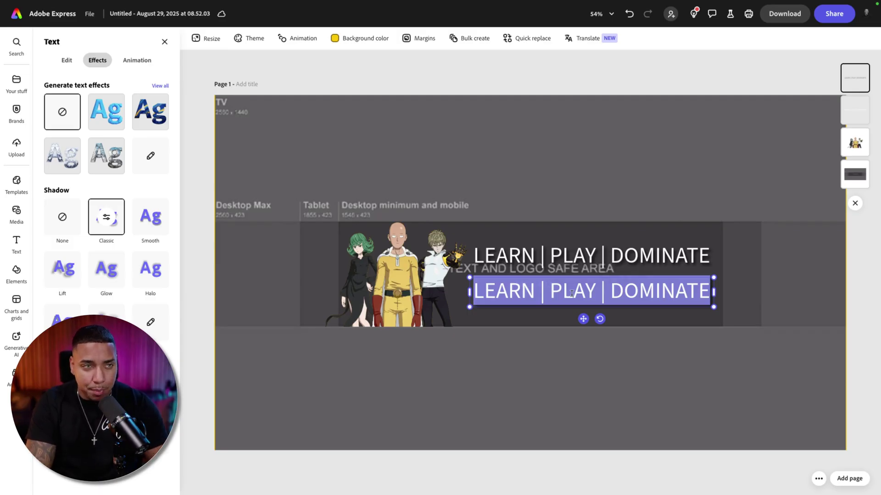
type("Win Smarter")
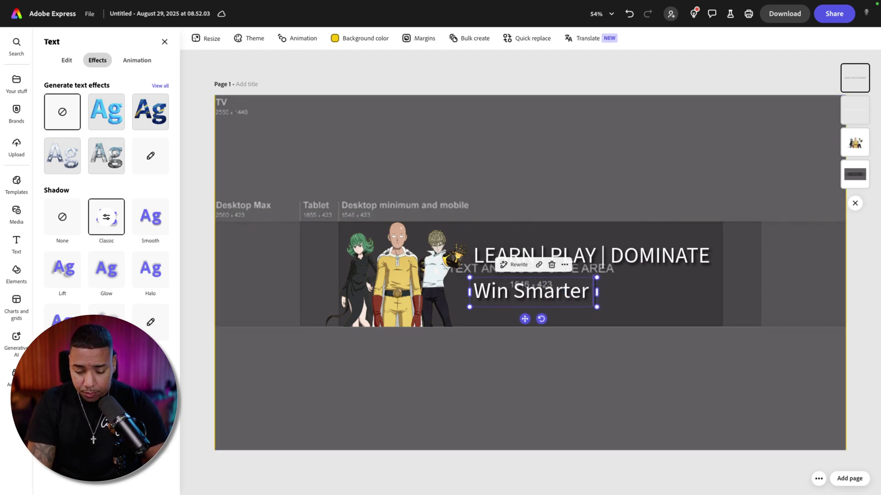
type(" B")
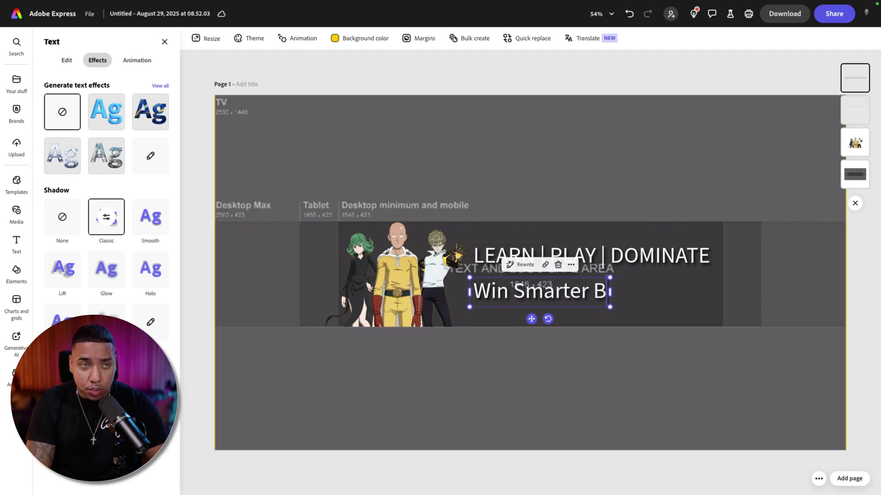
type("uild Faster")
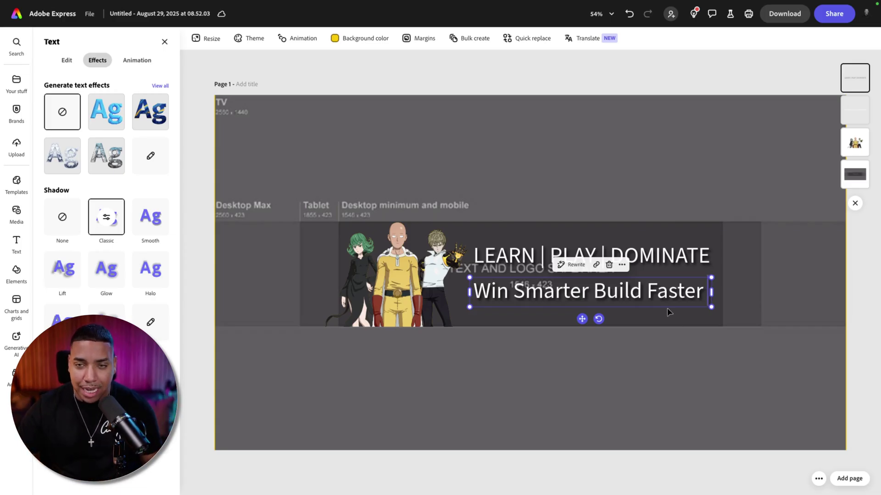
left_click(642, 355)
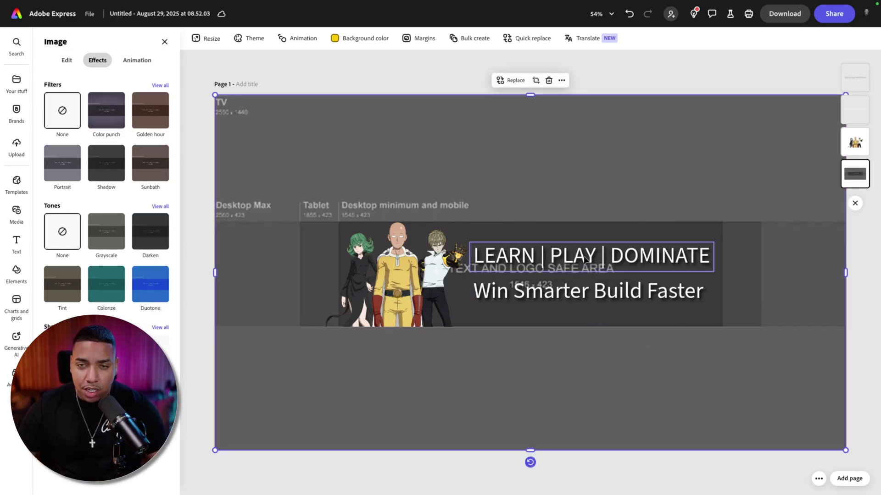
Move the headline slightly down and the "Win Smarter Build Faster" line up beneath it, centering the two lines.
left_click_drag(583, 259, 635, 260)
left_click(632, 262)
left_click_drag(571, 299, 572, 291)
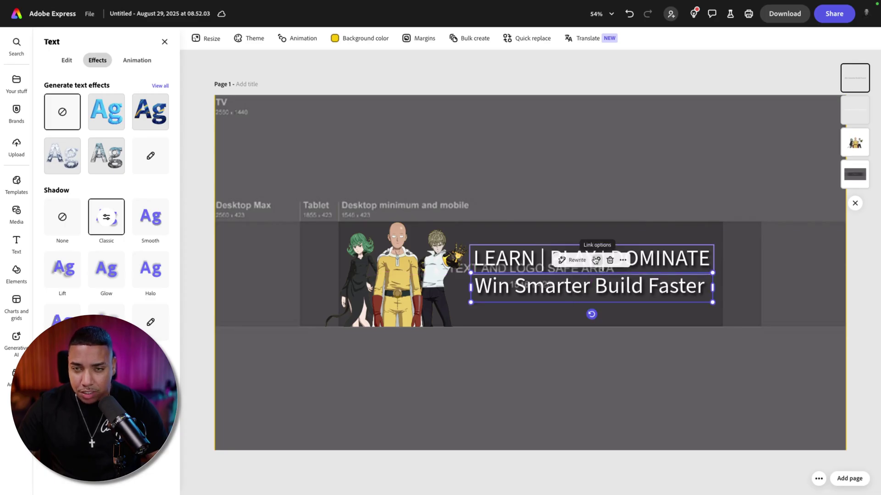
Move the grey safe-area template image down toward the page's lower edge, uncovering the yellow background behind the artwork and text.
left_click(541, 402)
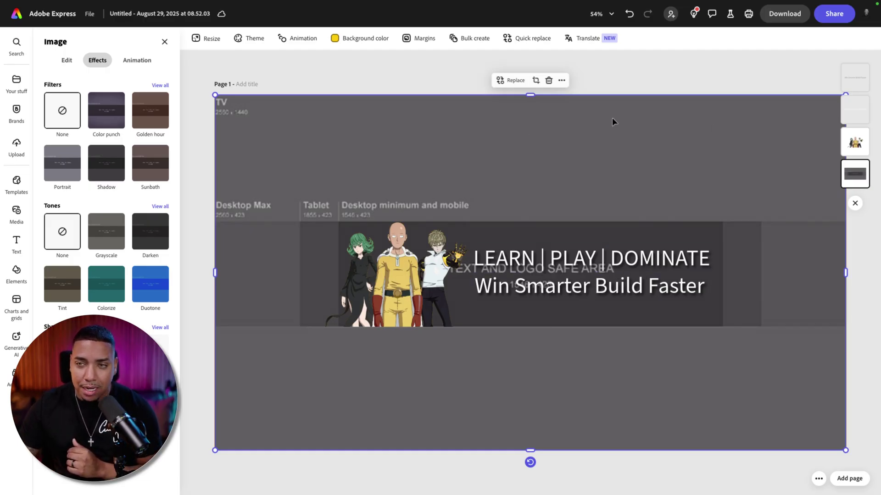
left_click_drag(612, 121, 607, 389)
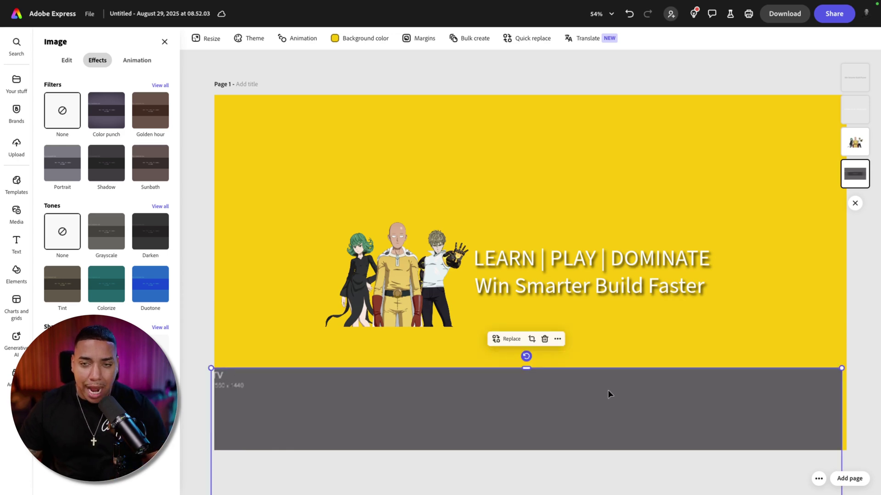
Make the entire "LEARN | PLAY | DOMINATE" headline bold.
left_click(582, 261)
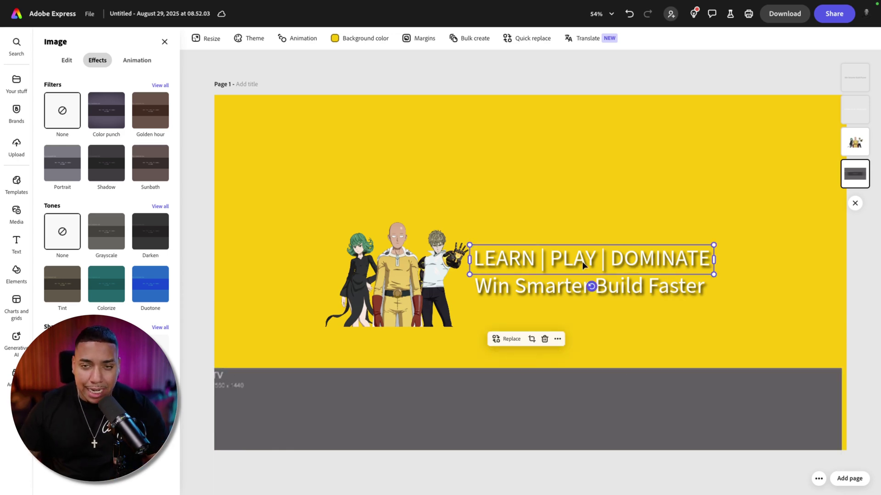
double_click(582, 261)
left_click(536, 260)
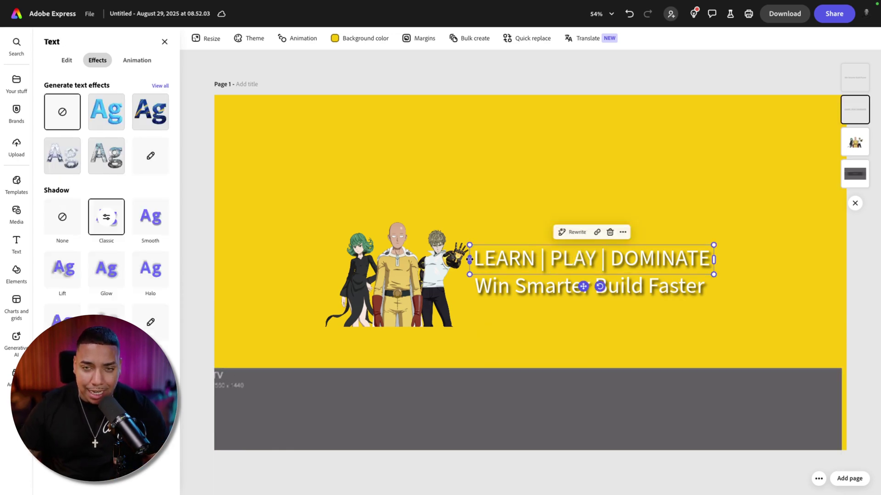
left_click_drag(470, 259, 711, 260)
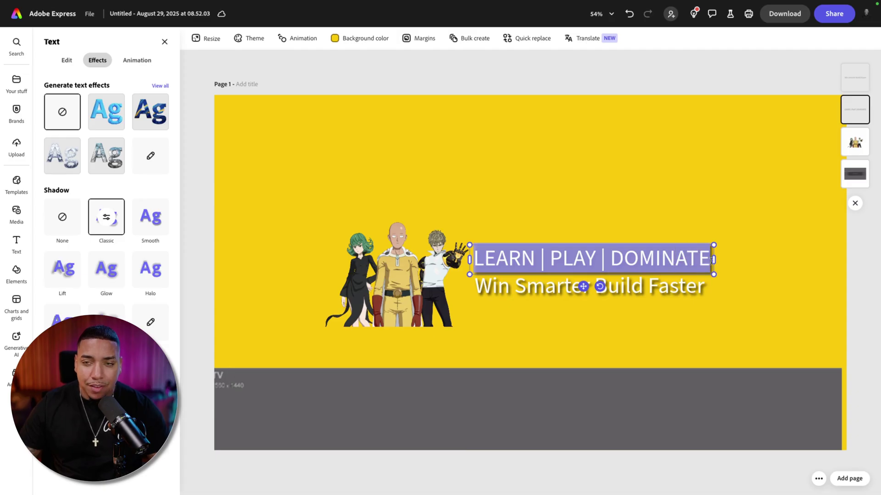
left_click(67, 61)
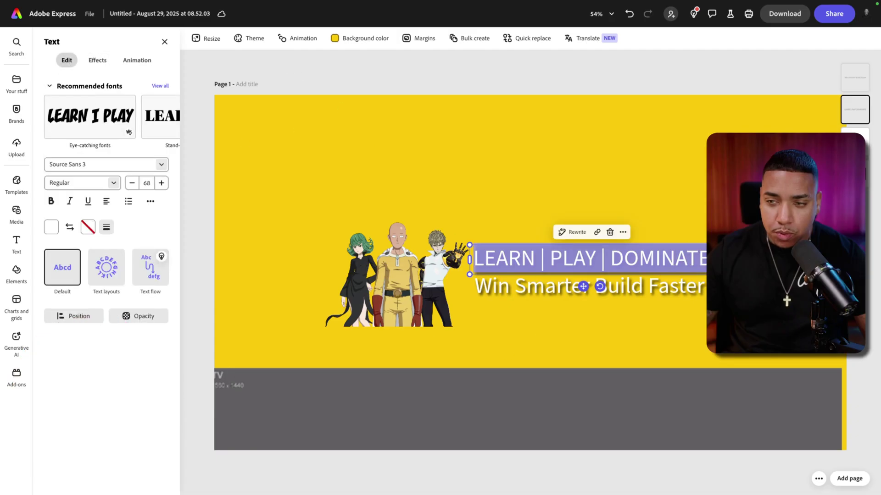
left_click(50, 201)
key("Escape")
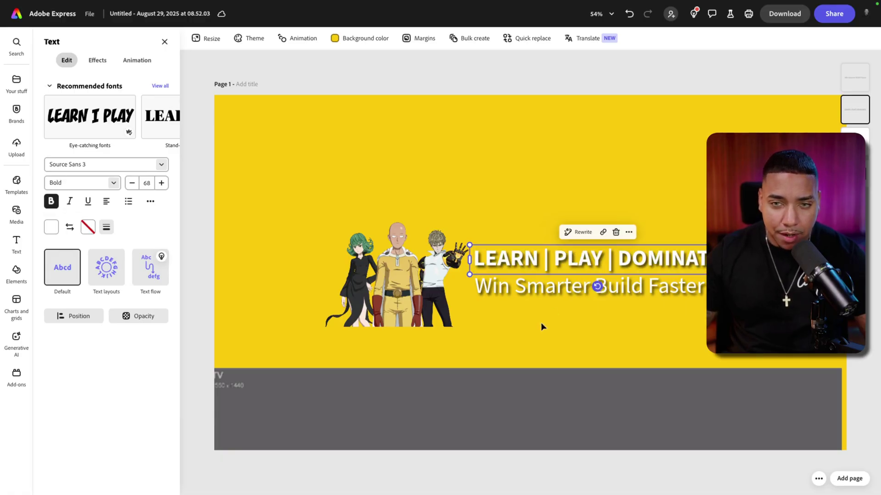
Shift the "Win Smarter Build Faster" line slightly right to center it beneath the headline, and deselect it.
left_click(565, 288)
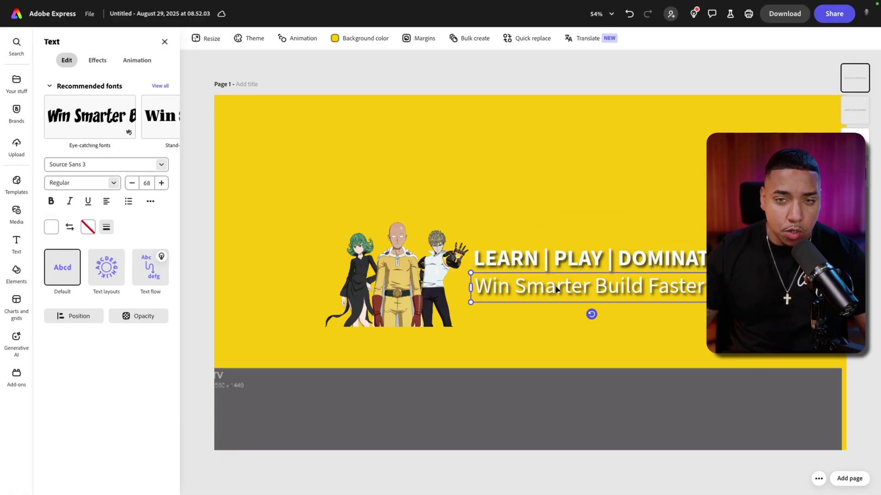
left_click_drag(565, 287, 570, 288)
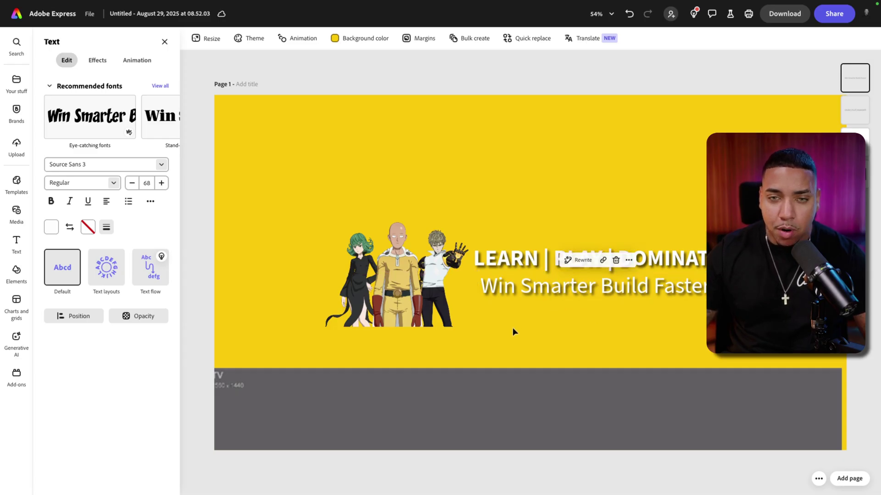
left_click(484, 343)
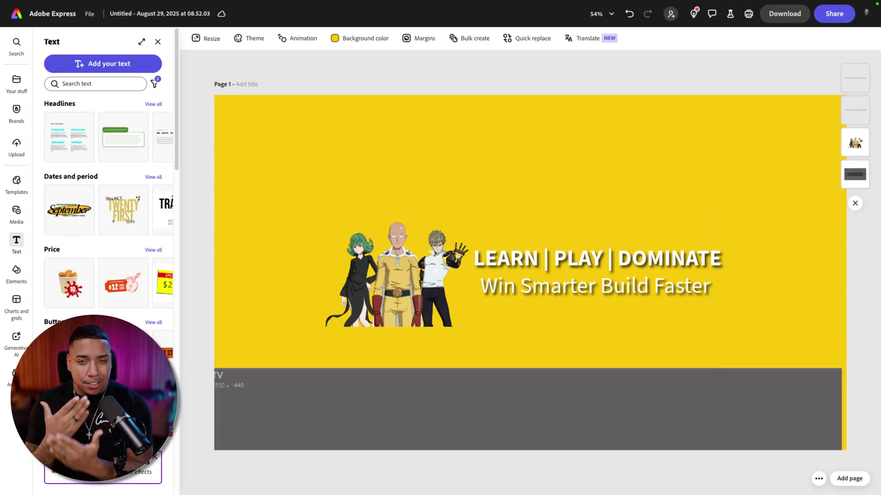
double_click(523, 255)
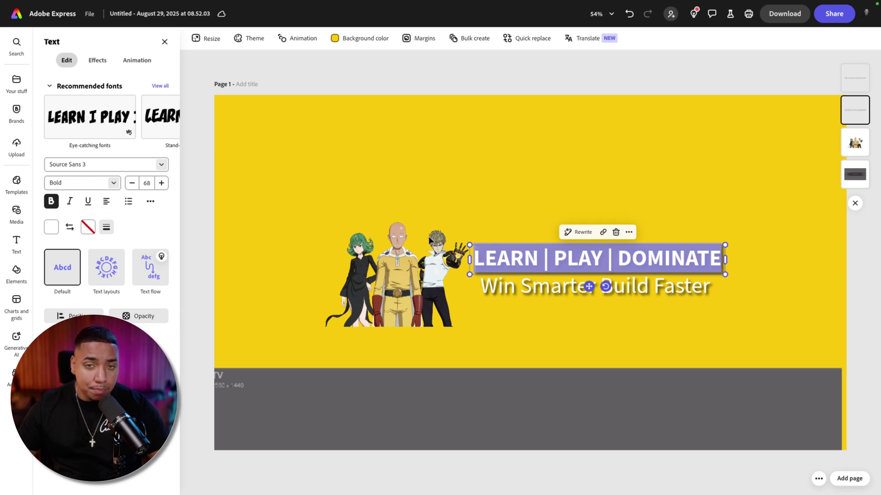
key("Escape")
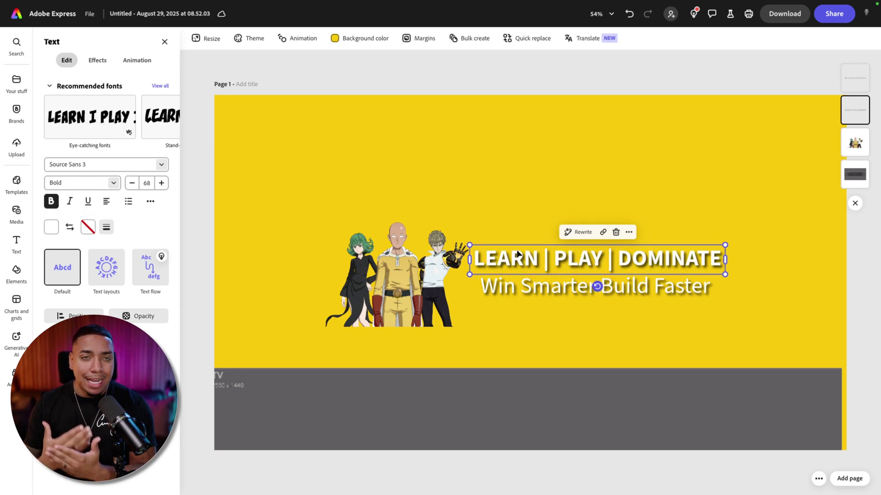
Switch to the Google Images tab in Chrome and search for "Color wheel".
mouse_move(460, 4)
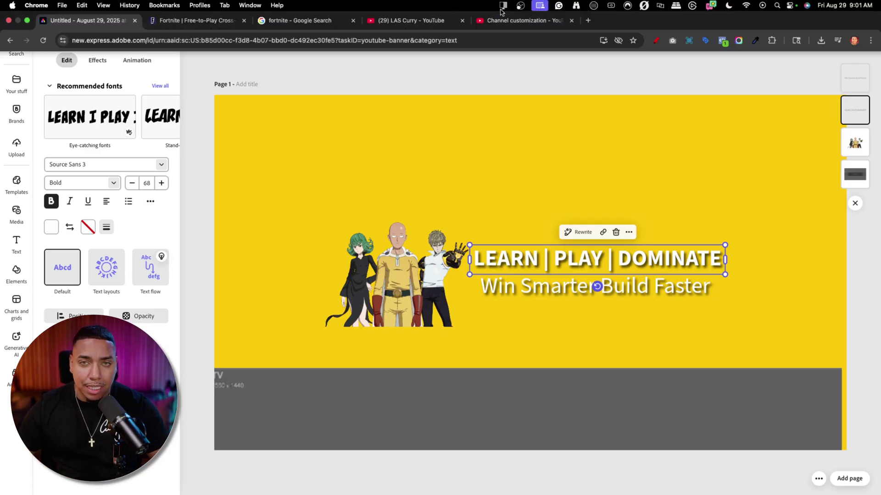
left_click(277, 21)
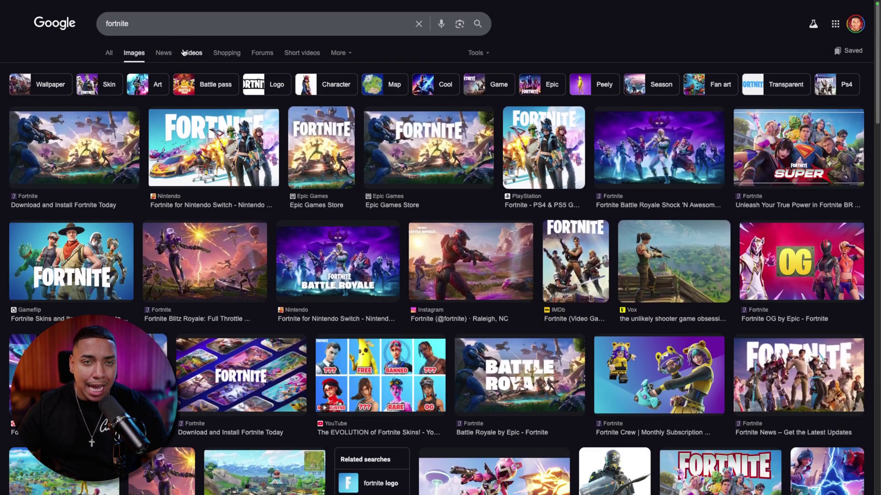
left_click(168, 25)
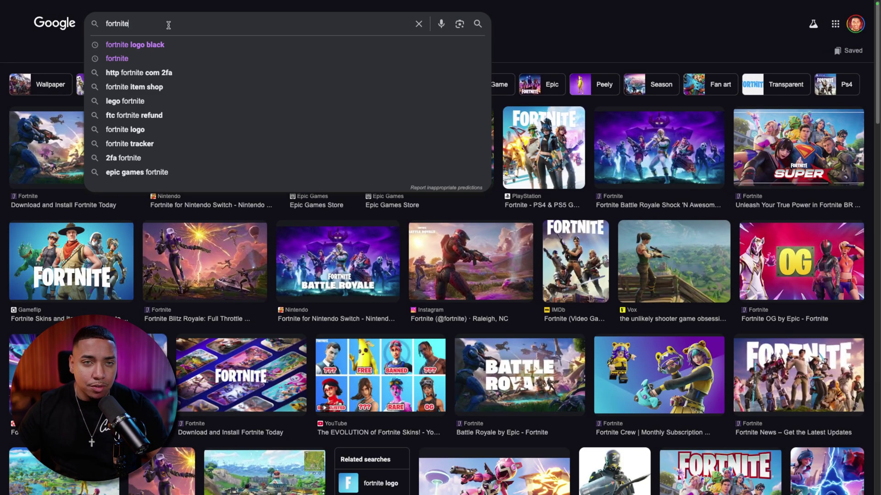
type("Color wh")
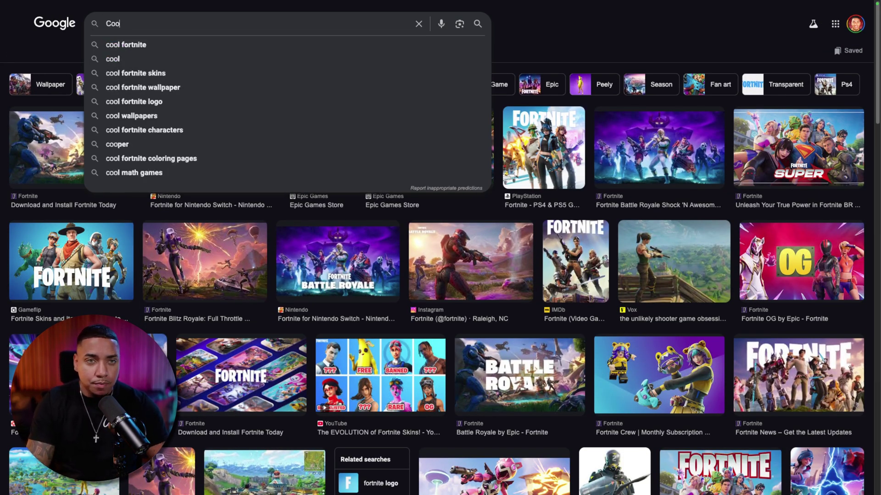
type("eel")
key("Return")
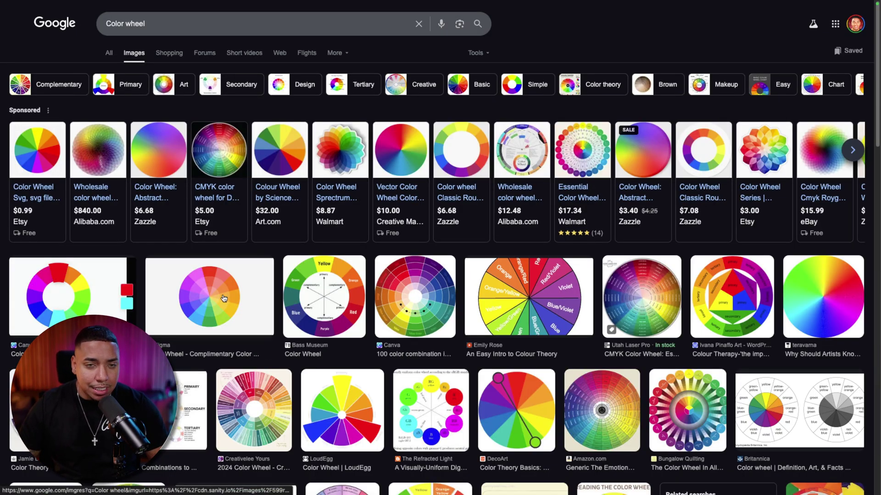
Examine the Figma and Bass Museum color wheels for complementary colors, and return to the banner in Adobe Express.
left_click(220, 298)
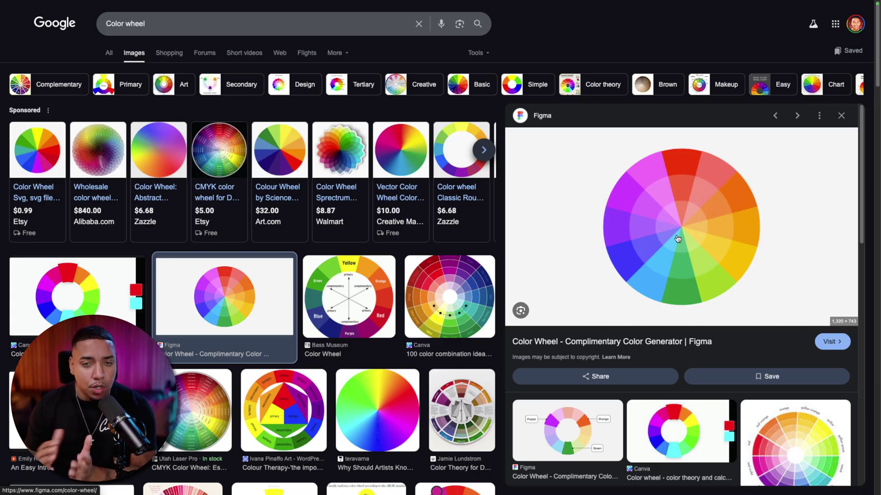
key("Right")
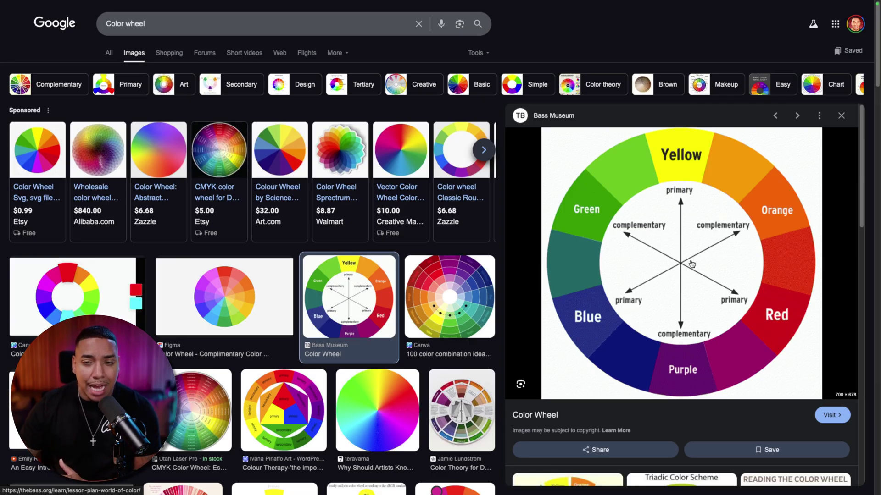
mouse_move(60, 4)
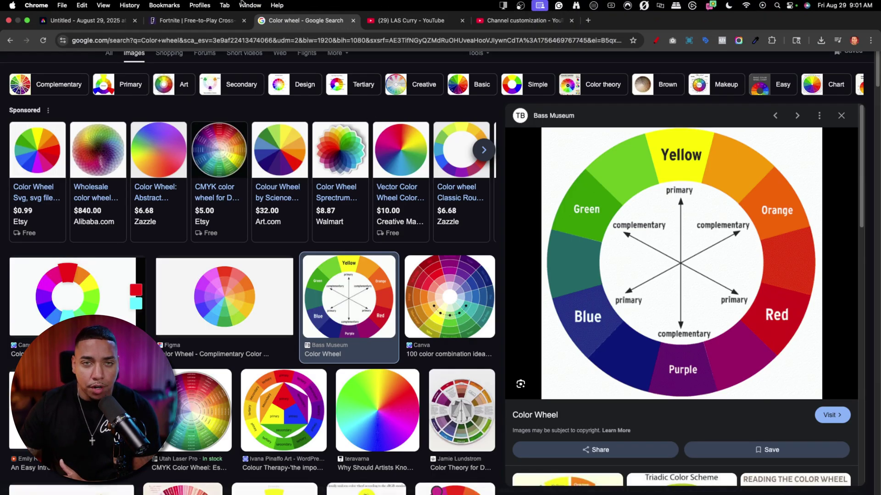
left_click(60, 22)
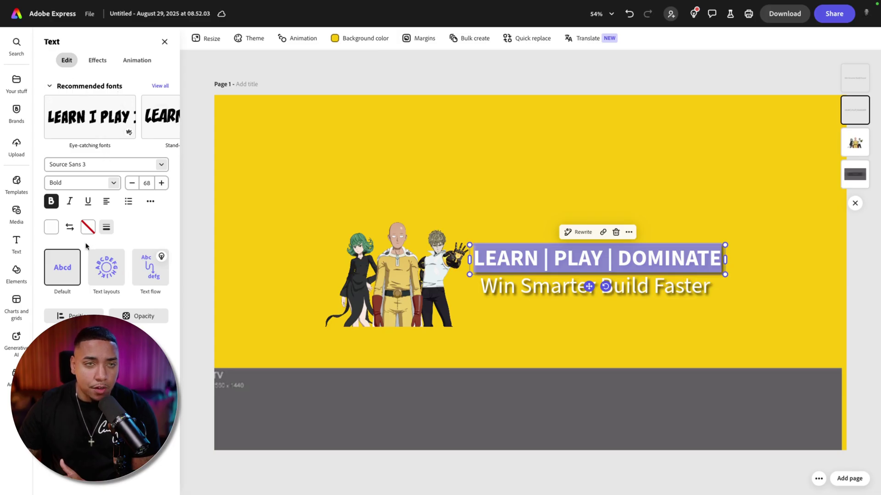
Recolor the "LEARN | PLAY | DOMINATE" headline magenta by sampling a color with the fill eyedropper.
left_click(52, 227)
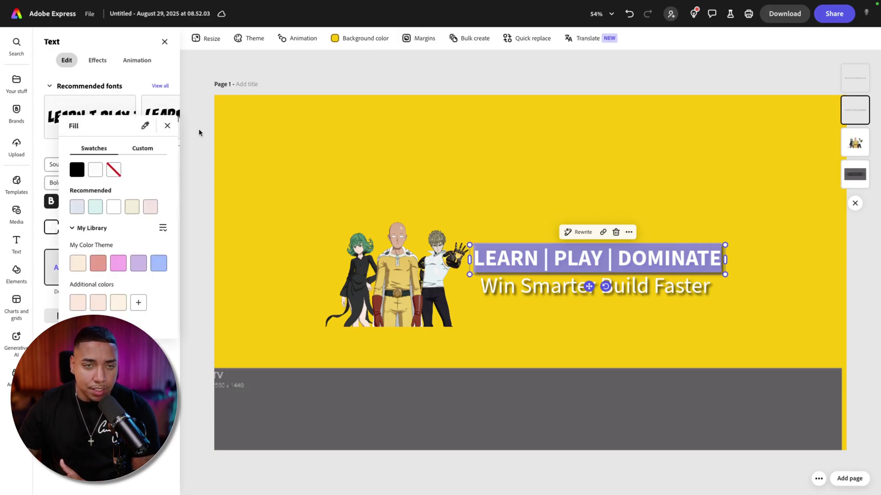
left_click(146, 127)
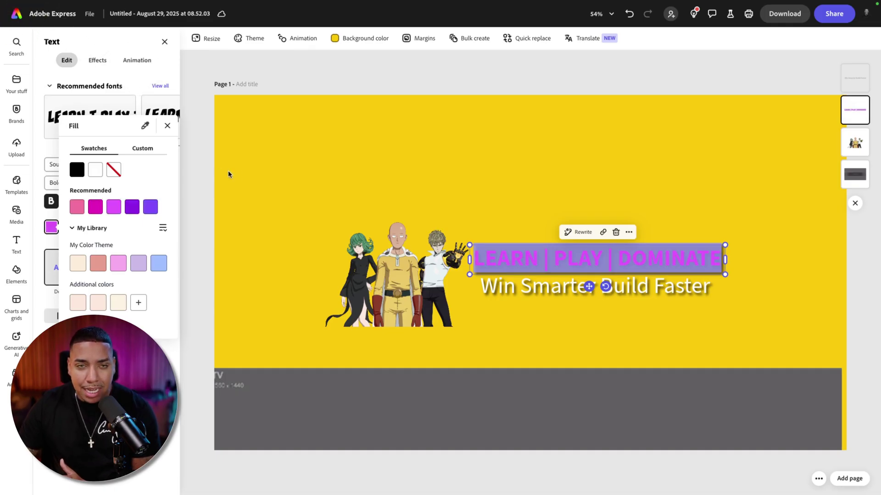
key("Escape")
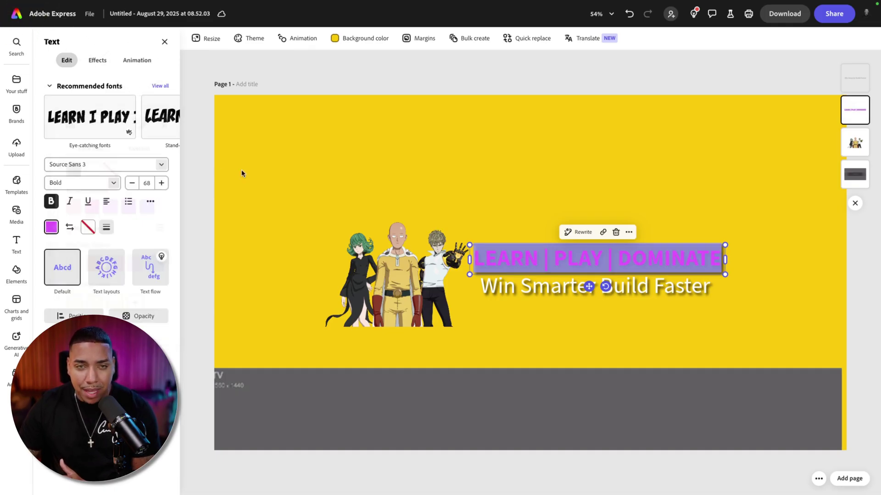
key("Escape")
key("Escape")
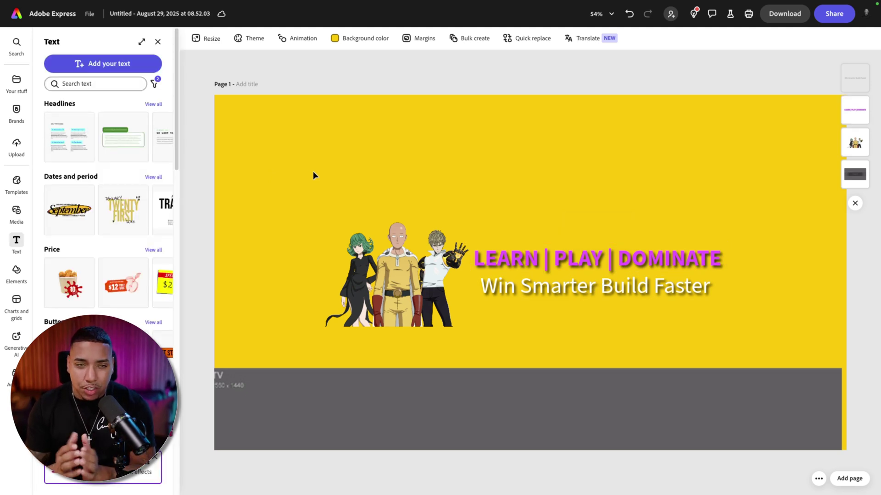
Recolor the "LEARN | PLAY | DOMINATE" headline blue by sampling the Adobe Express logo with the fill eyedropper.
double_click(504, 259)
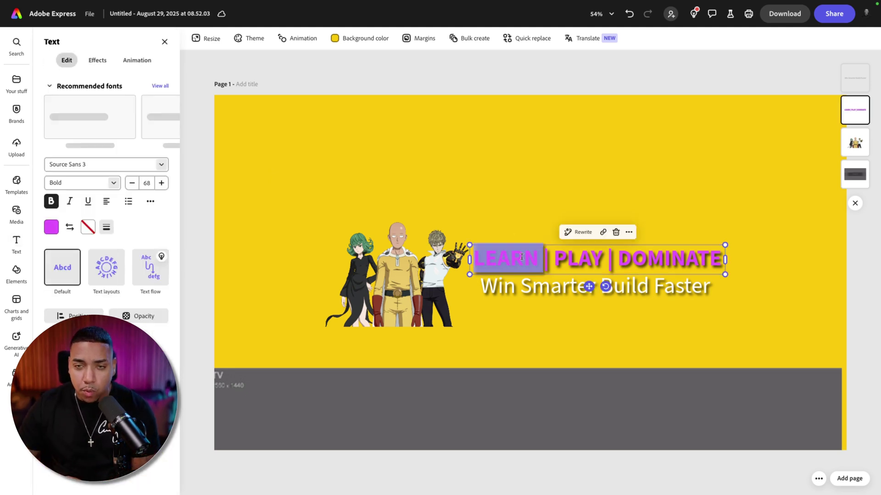
left_click(51, 227)
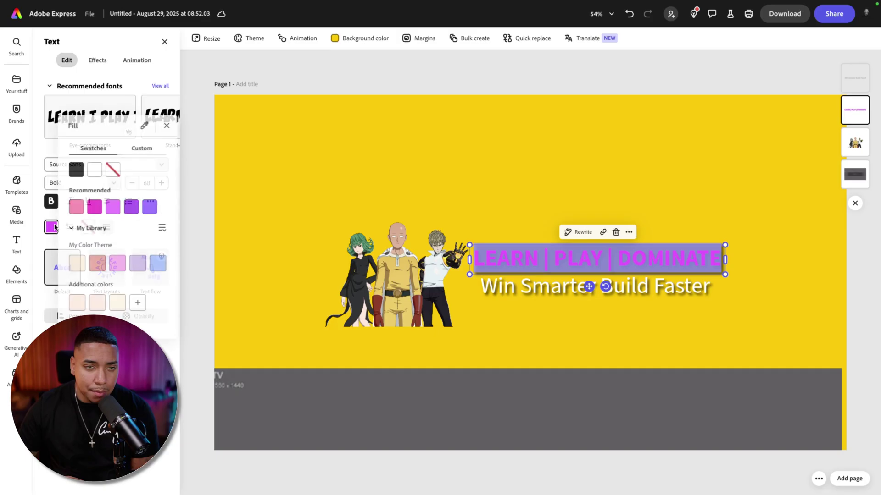
left_click(145, 128)
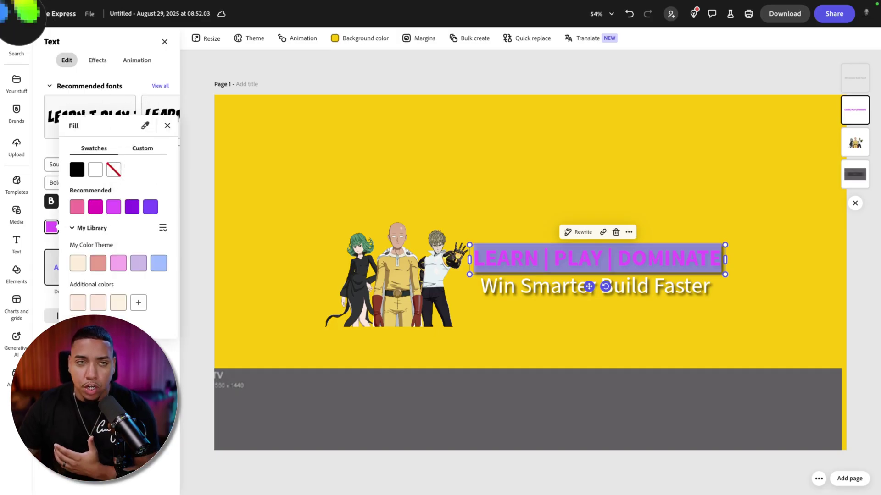
left_click(16, 19)
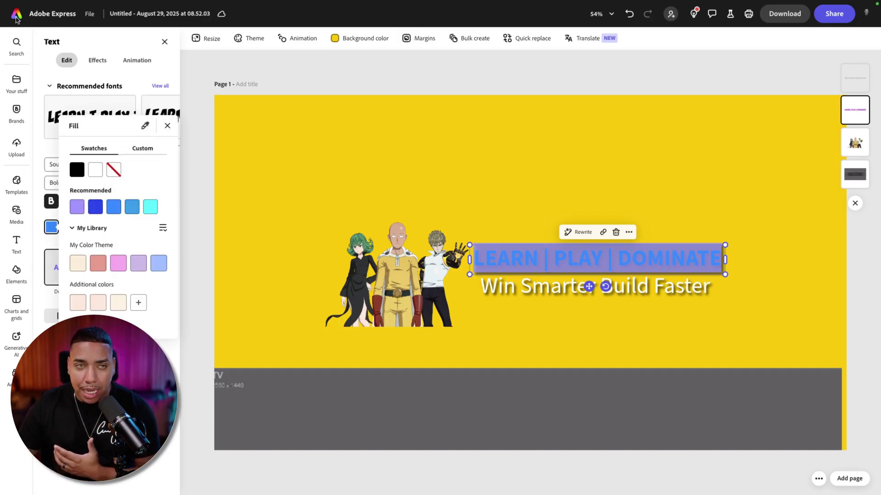
key("Escape")
key("Escape")
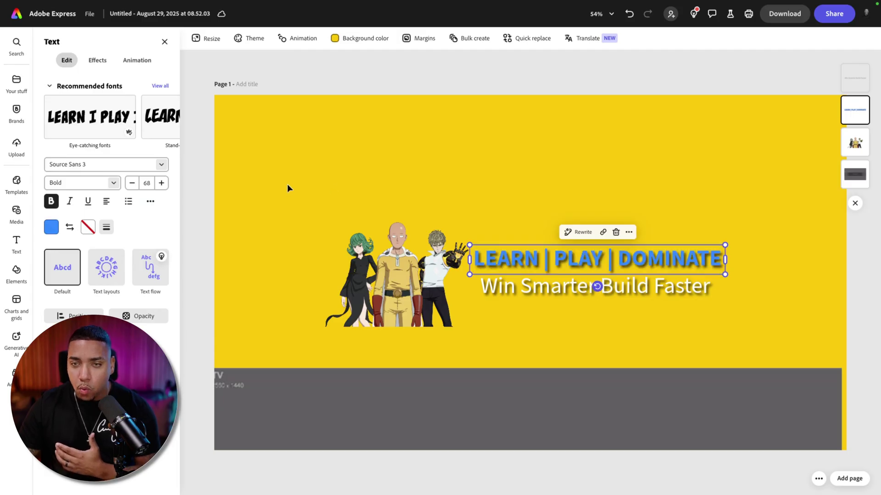
key("Escape")
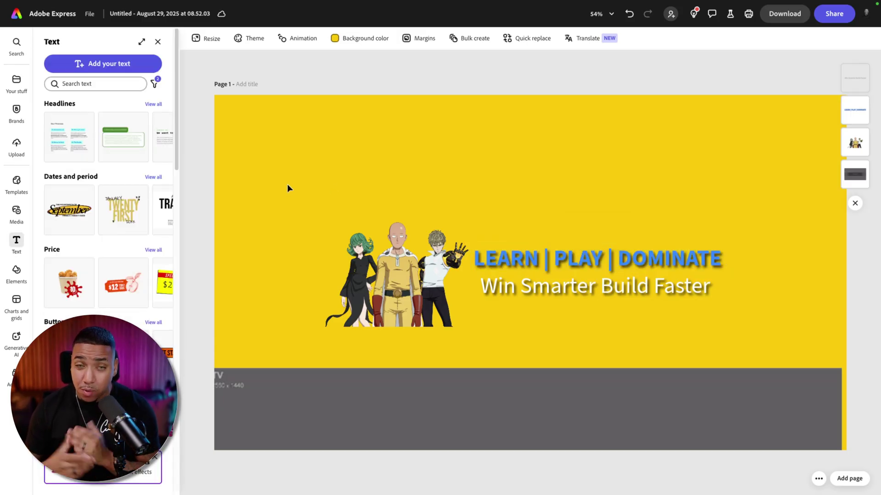
left_click(369, 38)
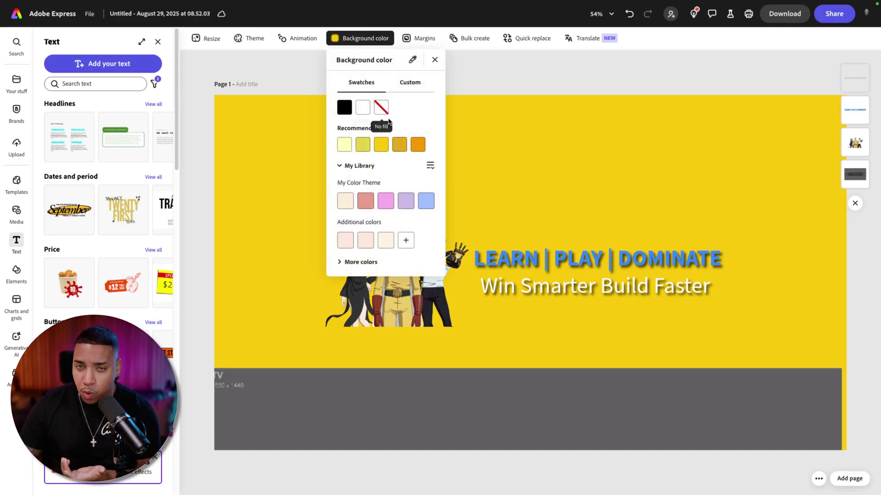
left_click(533, 156)
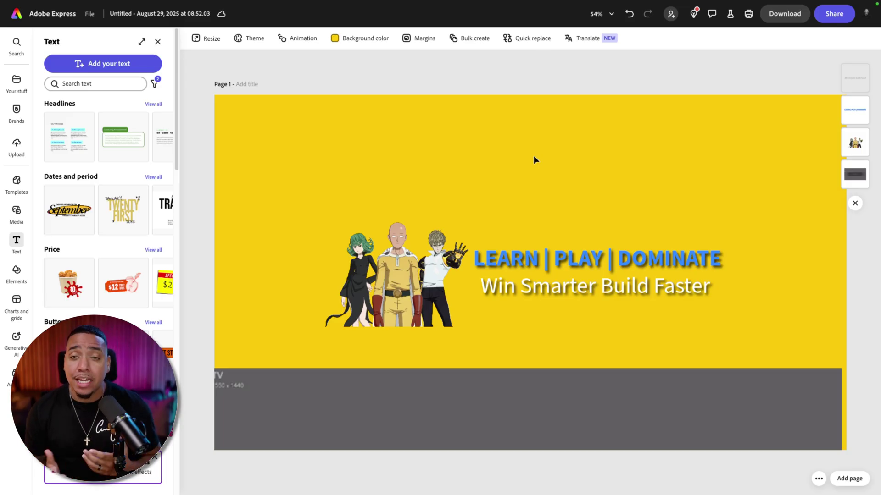
Set the fill color of the "Win Smarter Build Faster" line to black and deselect the text.
double_click(565, 290)
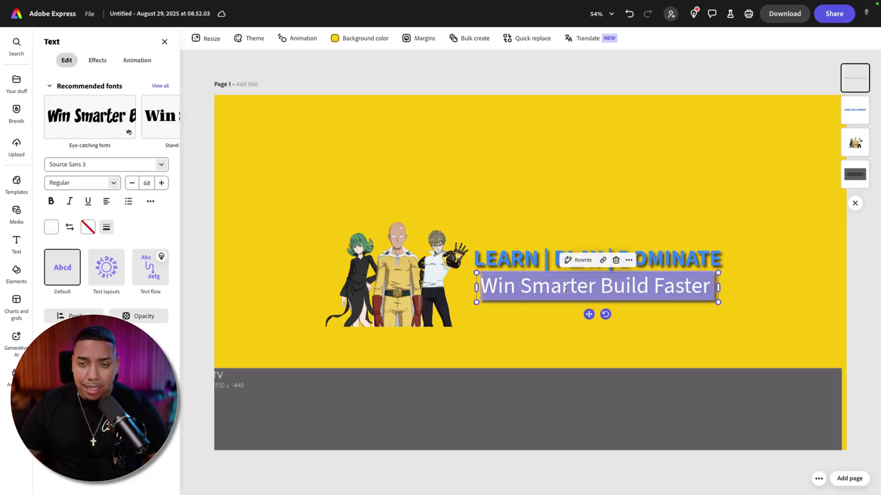
left_click(53, 235)
left_click(79, 168)
left_click(197, 210)
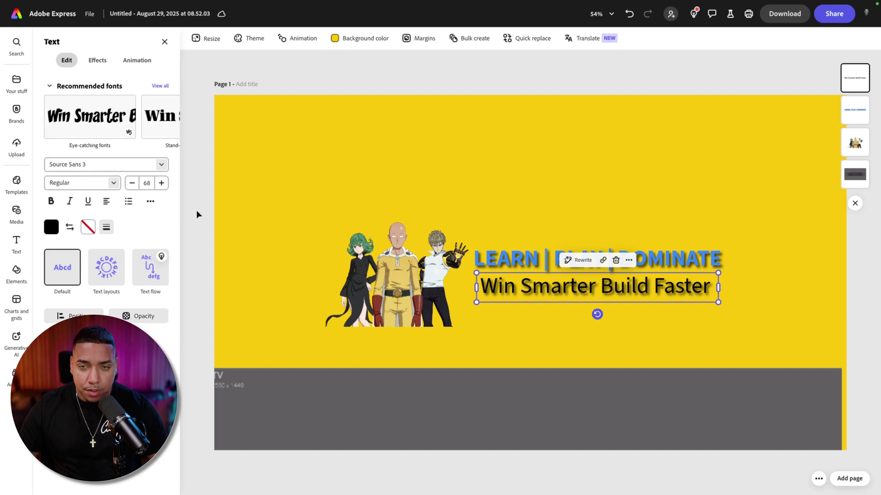
left_click(255, 215)
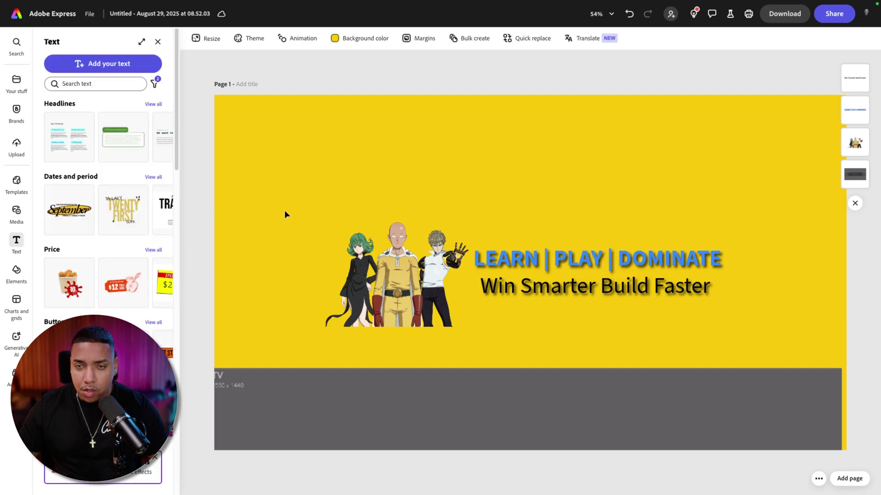
Apply the Smooth shadow effect to the "Win Smarter Build Faster" line.
double_click(514, 288)
triple_click(580, 287)
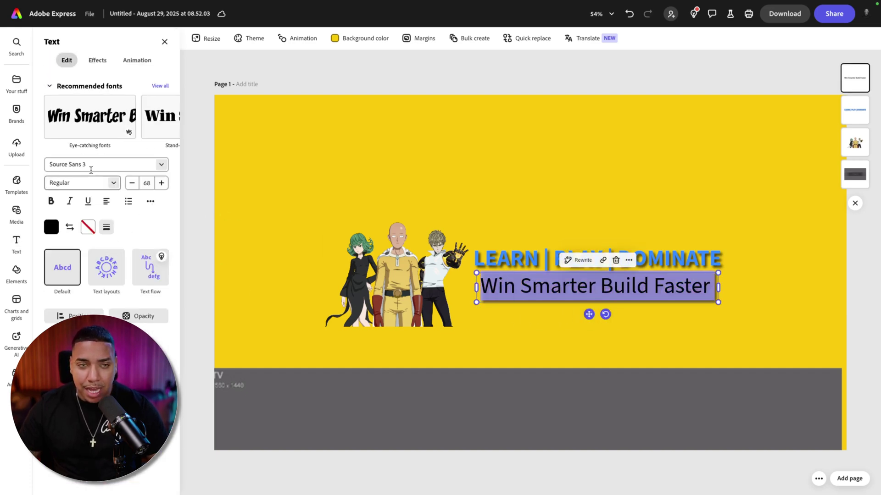
left_click(96, 61)
left_click(148, 226)
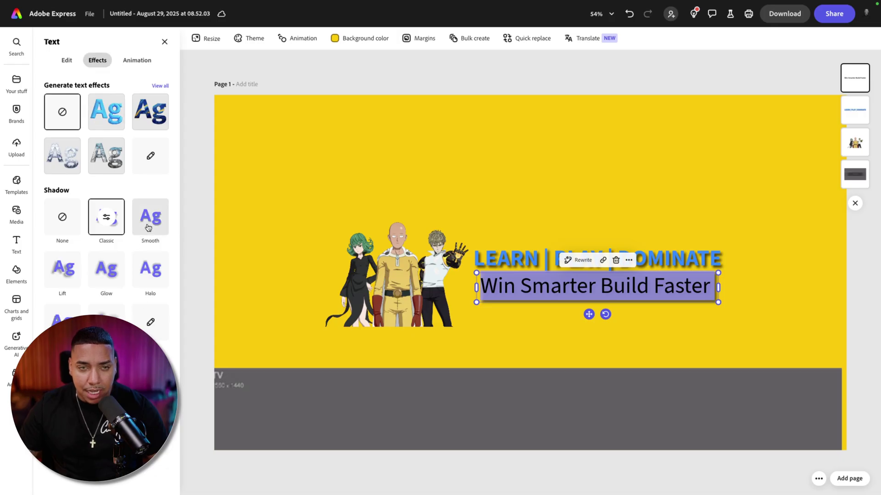